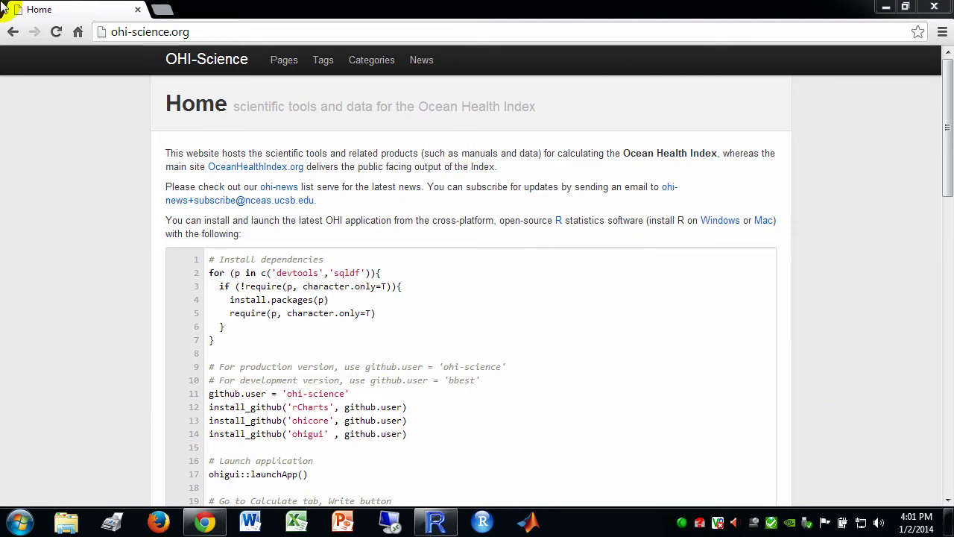
Highlight the site address and the open-source R text on the ohi-science.org homepage
{"action": "left_click_drag", "start_coordinate": [187, 31], "coordinate": [108, 32]}
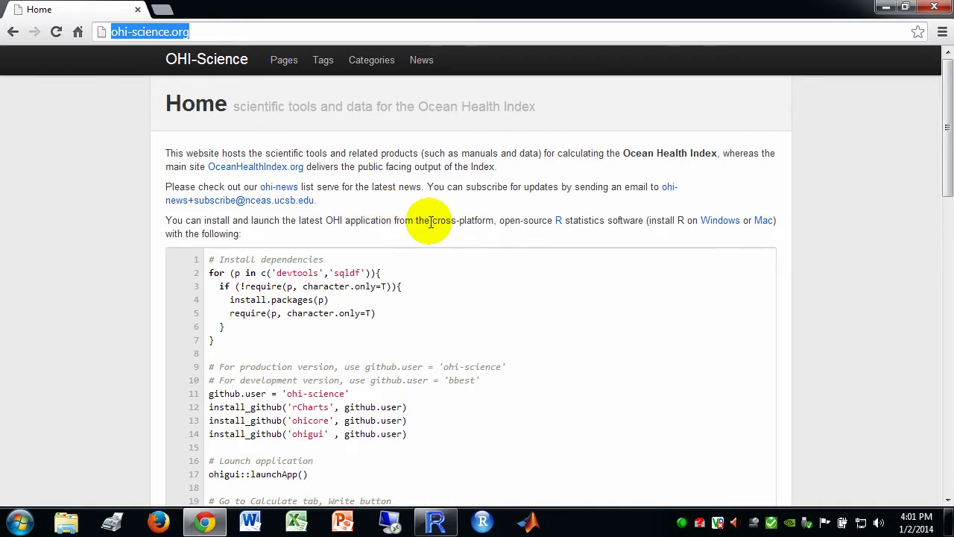
{"action": "left_click_drag", "start_coordinate": [548, 221], "coordinate": [580, 222]}
{"action": "left_click", "coordinate": [593, 218]}
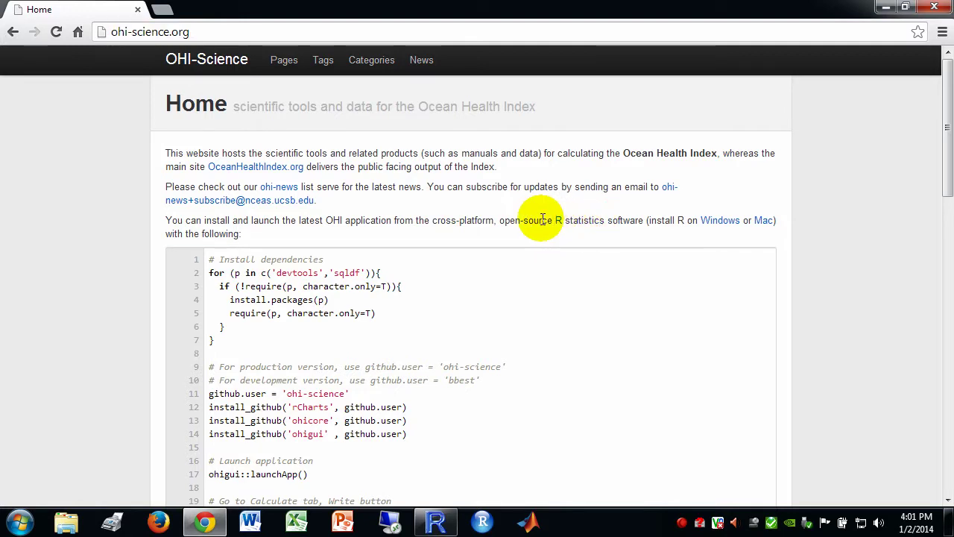
{"action": "left_click_drag", "start_coordinate": [543, 218], "coordinate": [558, 219]}
{"action": "left_click", "coordinate": [575, 219]}
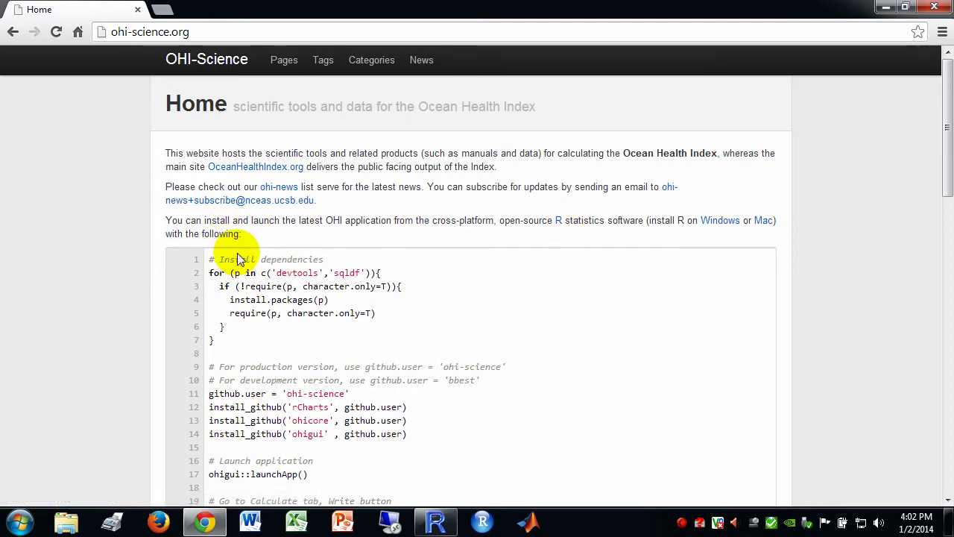
Copy code lines 2–17, from the package loop through ohigui::launchApp()
{"action": "scroll", "coordinate": [237, 258], "scroll_direction": "down", "scroll_amount": 1}
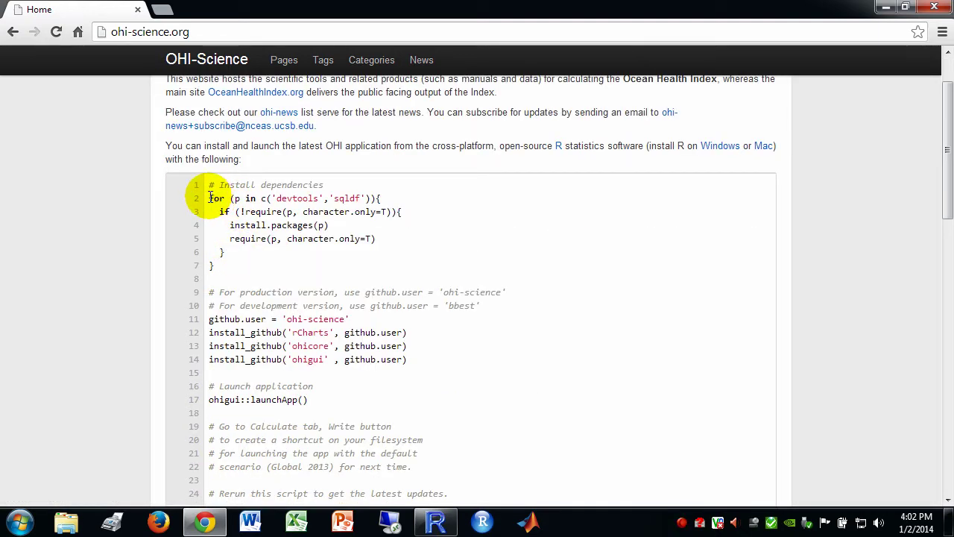
{"action": "left_click_drag", "start_coordinate": [210, 197], "coordinate": [316, 405]}
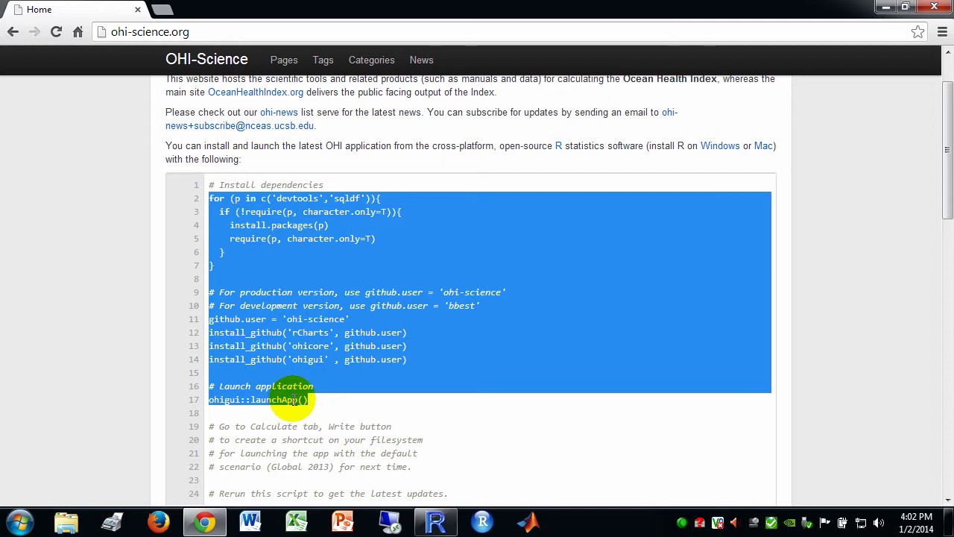
{"action": "right_click", "coordinate": [296, 401]}
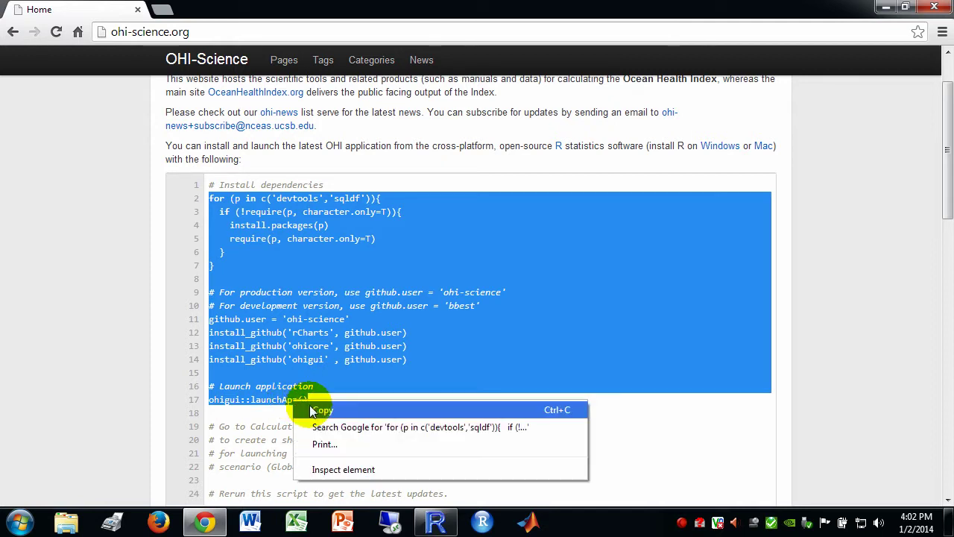
{"action": "left_click", "coordinate": [320, 410]}
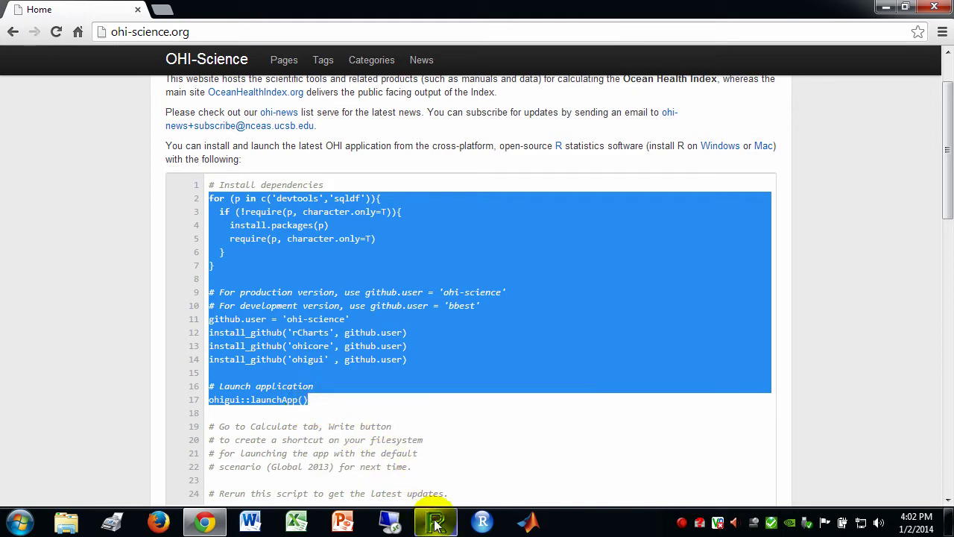
Close the running R session from the taskbar without saving the workspace image
{"action": "mouse_move", "coordinate": [438, 524]}
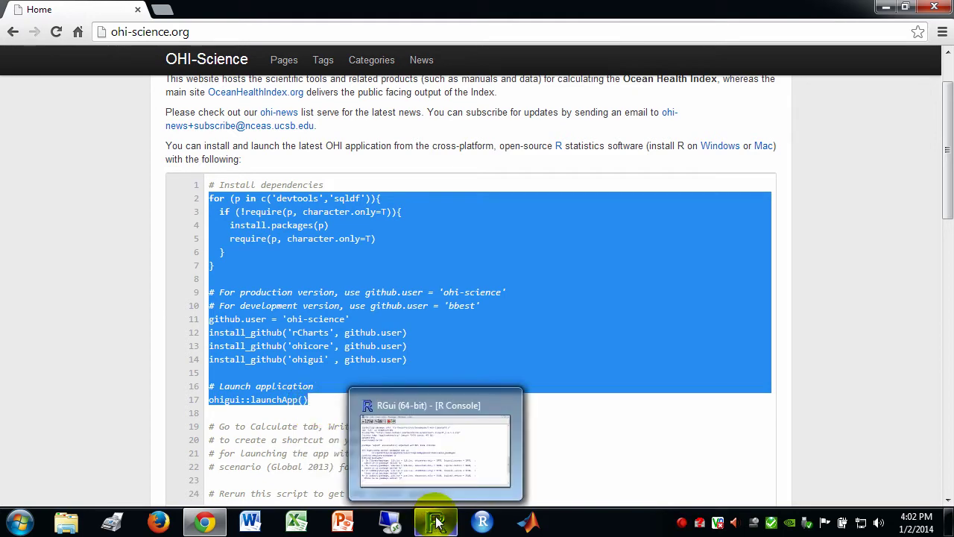
{"action": "right_click", "coordinate": [437, 523]}
{"action": "left_click", "coordinate": [441, 485]}
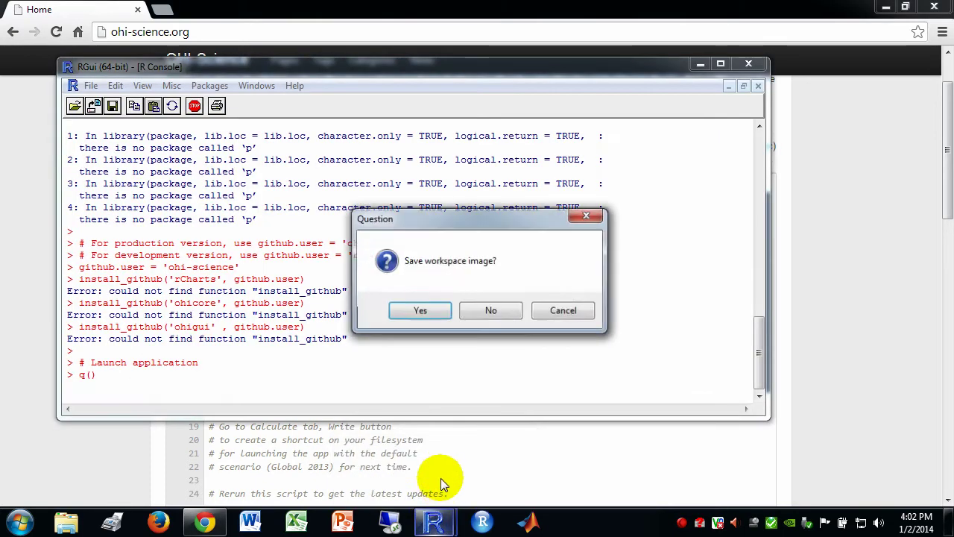
{"action": "left_click", "coordinate": [491, 311]}
Start a fresh R session and paste the copied install code into the console
{"action": "left_click", "coordinate": [438, 523]}
{"action": "left_click", "coordinate": [471, 71]}
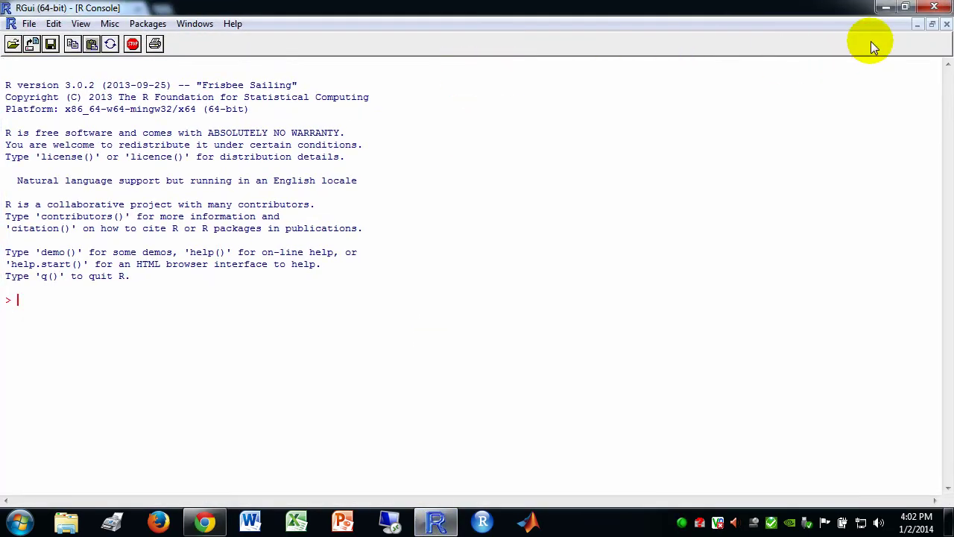
{"action": "left_click", "coordinate": [905, 7]}
{"action": "right_click", "coordinate": [266, 339]}
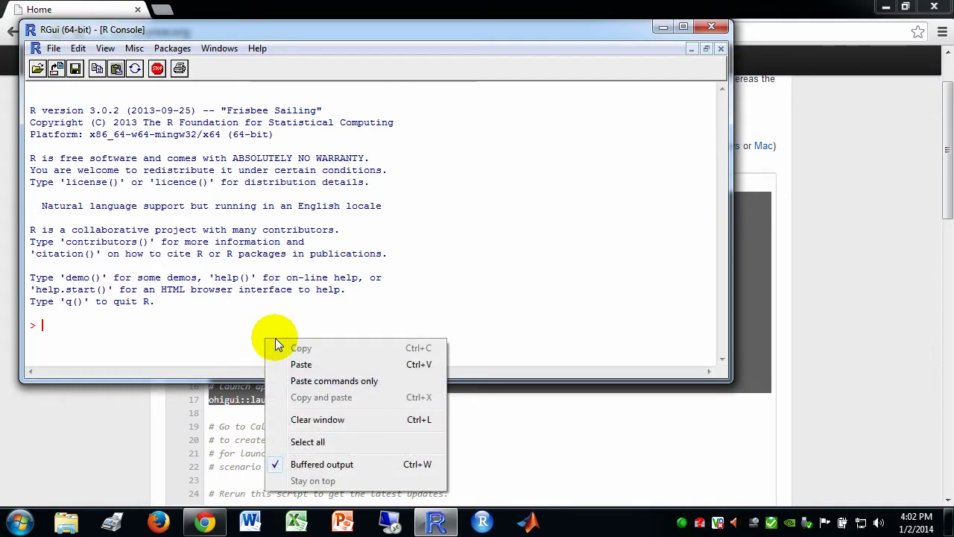
{"action": "left_click", "coordinate": [288, 364]}
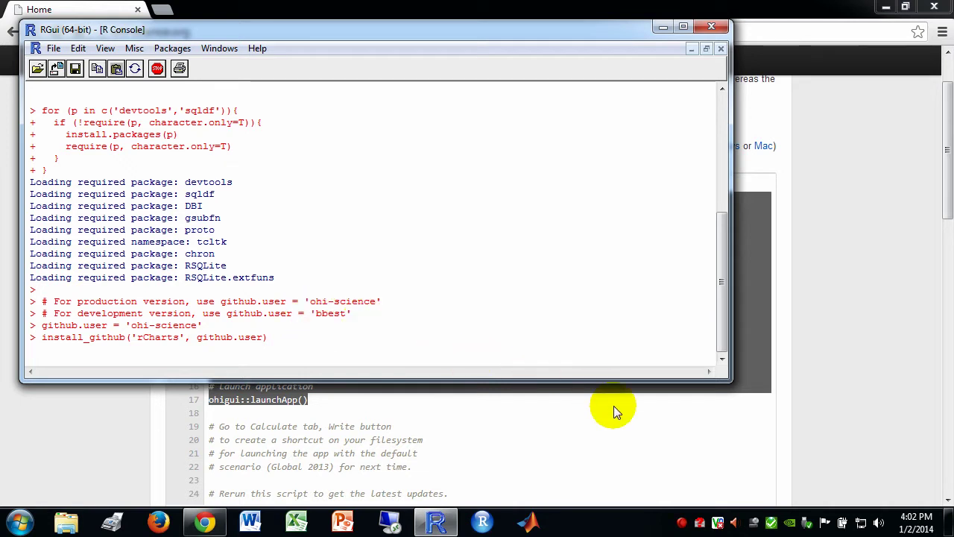
{"action": "right_click", "coordinate": [680, 522]}
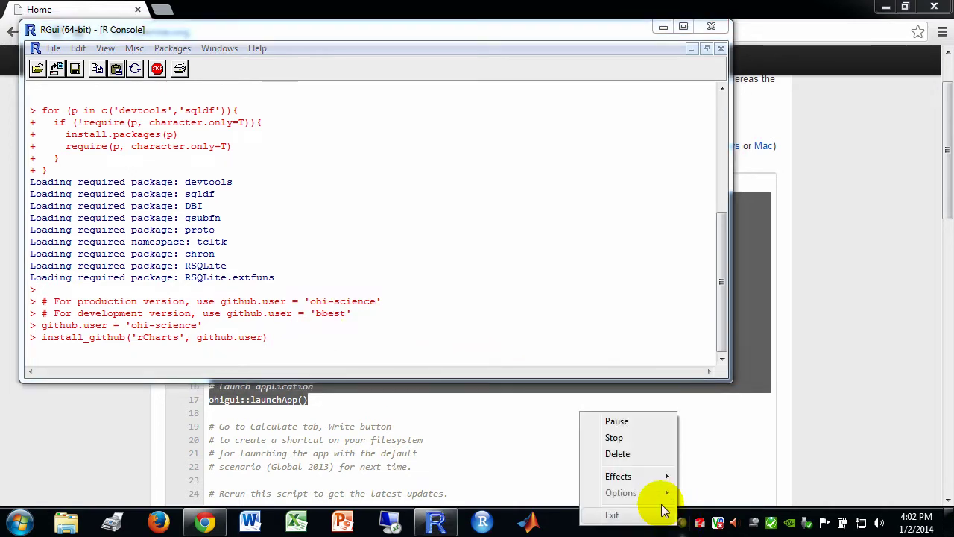
{"action": "left_click", "coordinate": [625, 423]}
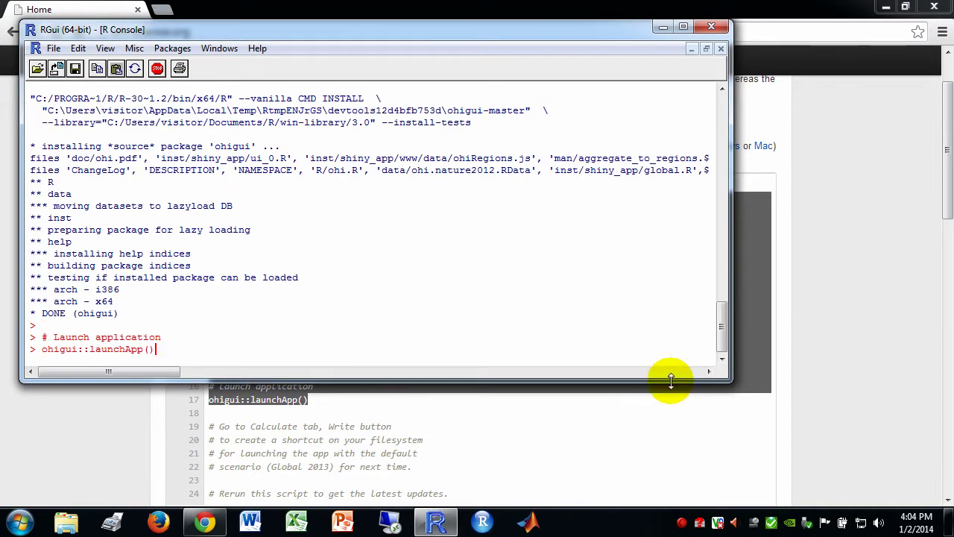
After the ohigui install finishes, run ohigui::launchApp() to open the app at localhost:4390
{"action": "mouse_move", "coordinate": [722, 345]}
{"action": "left_mouse_down"}
{"action": "mouse_move", "coordinate": [723, 163]}
{"action": "mouse_move", "coordinate": [721, 362]}
{"action": "left_mouse_up"}
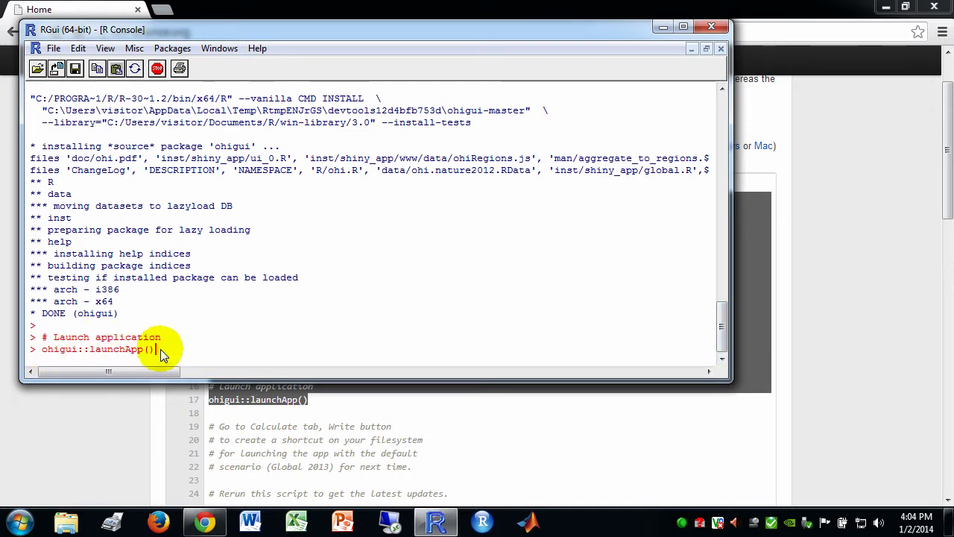
{"action": "key", "text": "Return"}
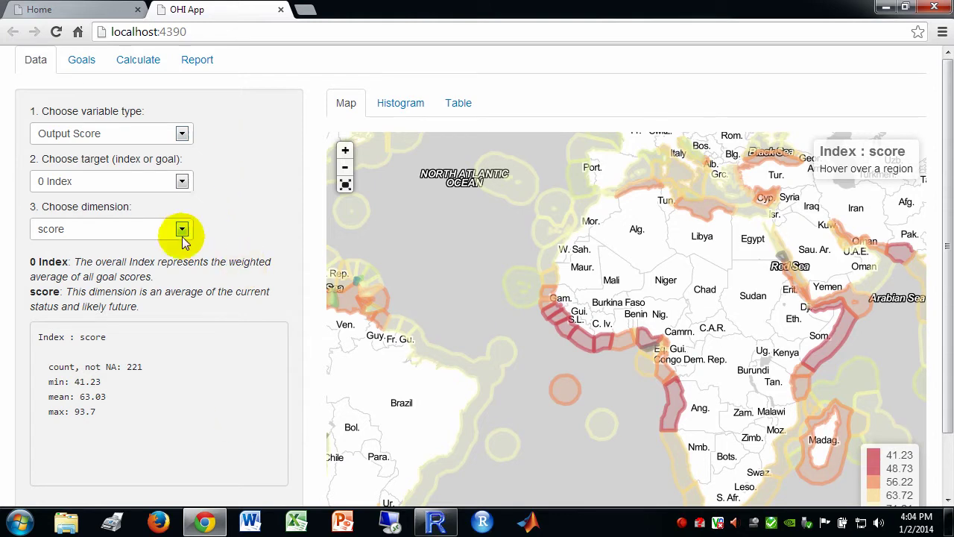
Leave the variable type set to Output Score for the Index map
{"action": "left_click", "coordinate": [120, 134]}
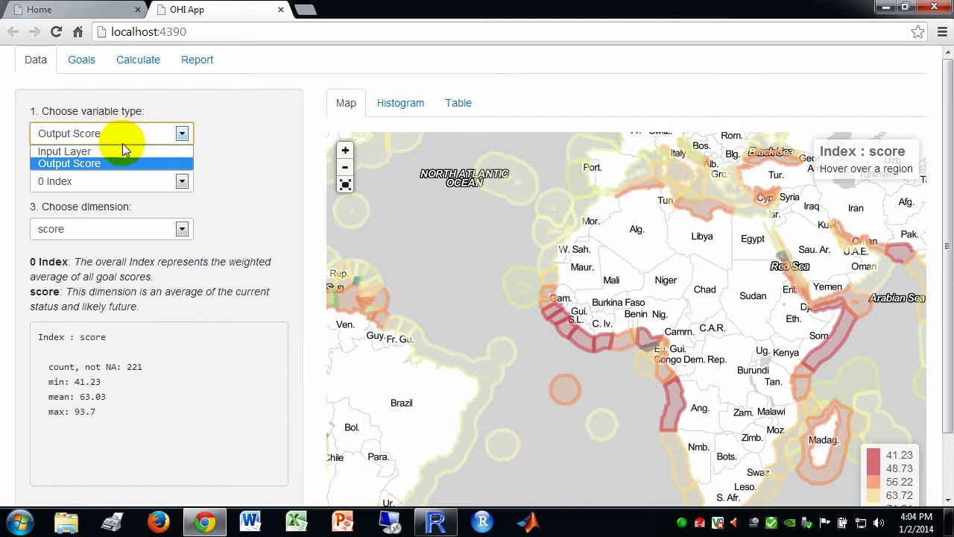
{"action": "left_click", "coordinate": [136, 132]}
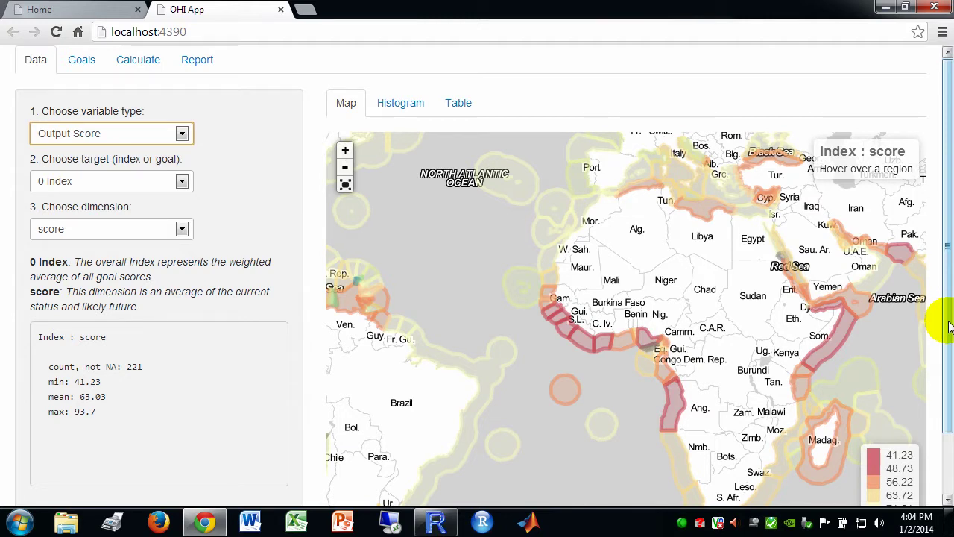
Scroll down and drag the Index score map leftward until South and East Asia are in view
{"action": "left_click_drag", "start_coordinate": [950, 325], "coordinate": [951, 387]}
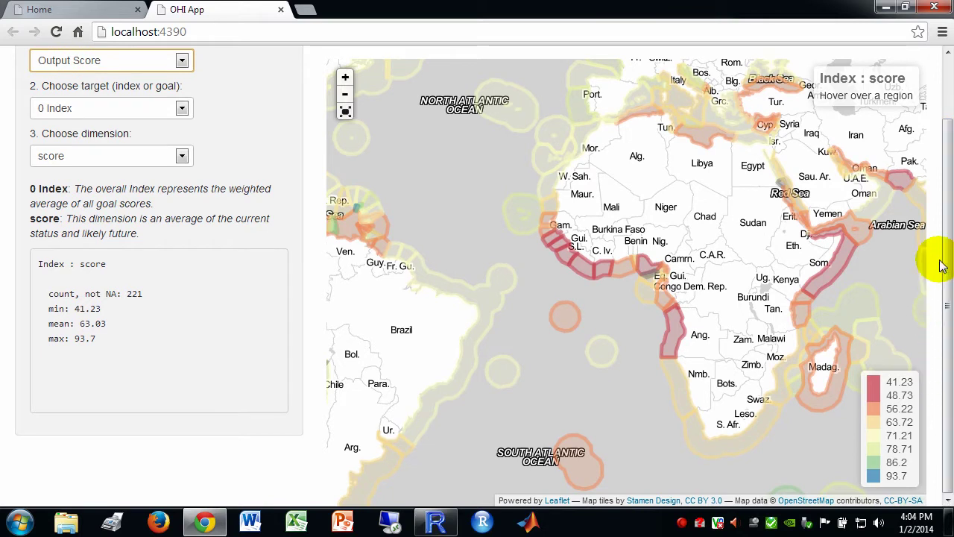
{"action": "mouse_move", "coordinate": [880, 227]}
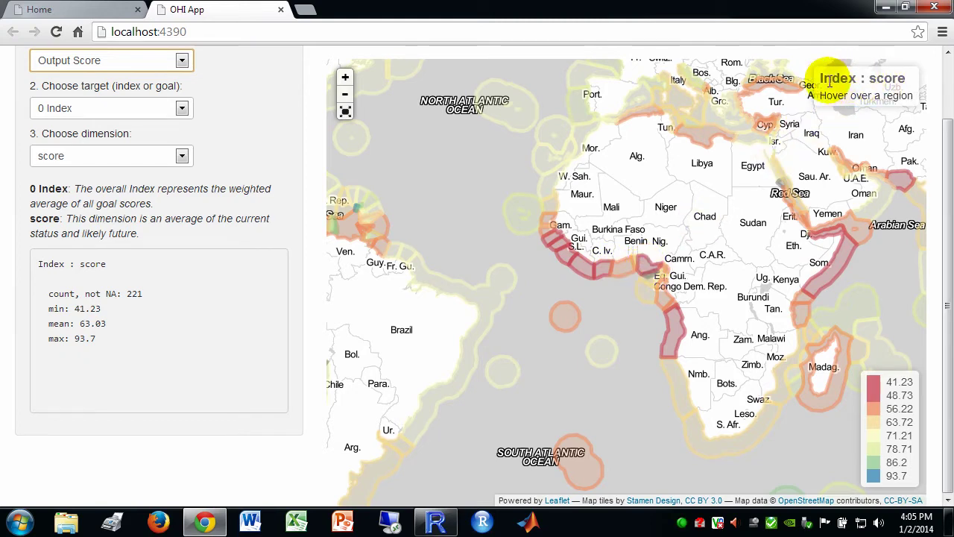
{"action": "left_click_drag", "start_coordinate": [826, 74], "coordinate": [847, 89]}
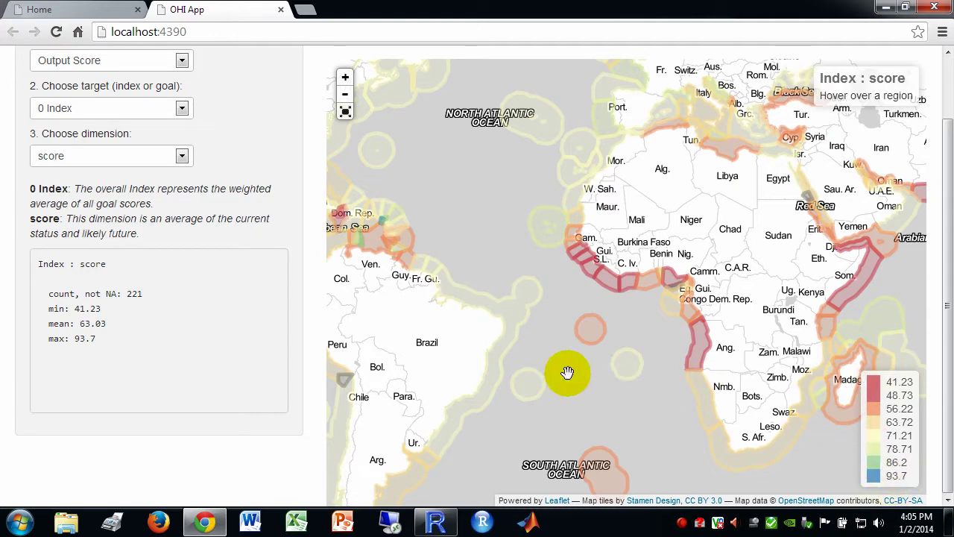
{"action": "left_click_drag", "start_coordinate": [423, 336], "coordinate": [515, 279]}
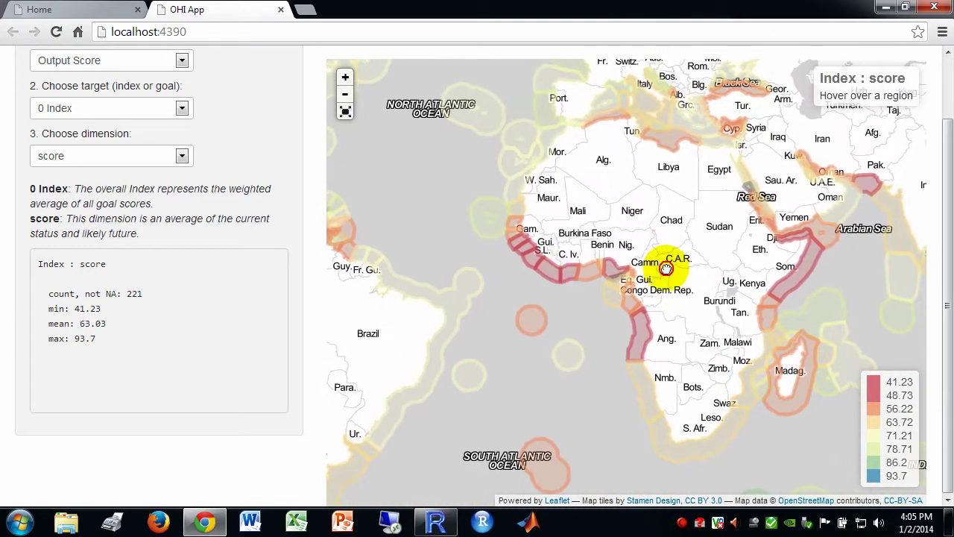
{"action": "left_click_drag", "start_coordinate": [666, 267], "coordinate": [558, 266]}
{"action": "left_click_drag", "start_coordinate": [628, 336], "coordinate": [549, 381]}
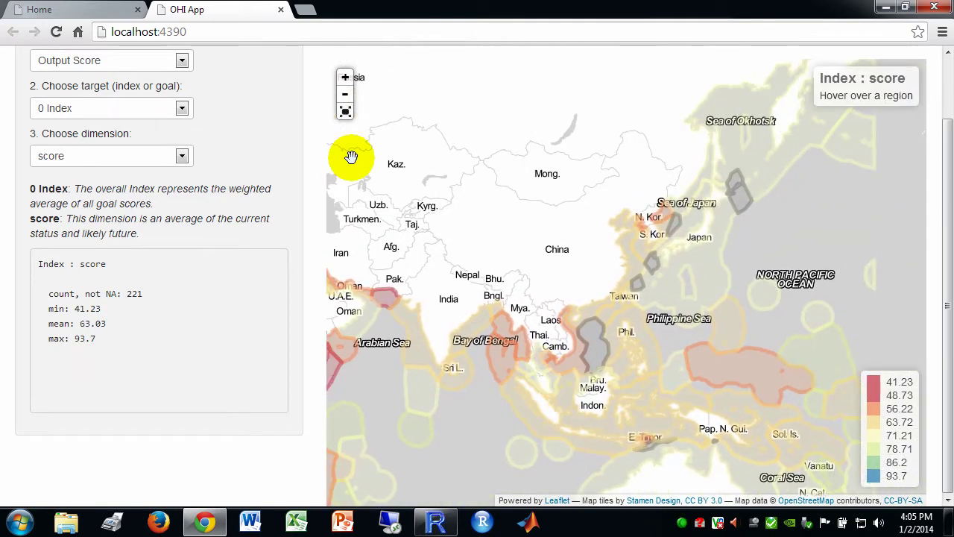
Show the map full screen and pan across India to Bangladesh and Myanmar
{"action": "left_click", "coordinate": [345, 94]}
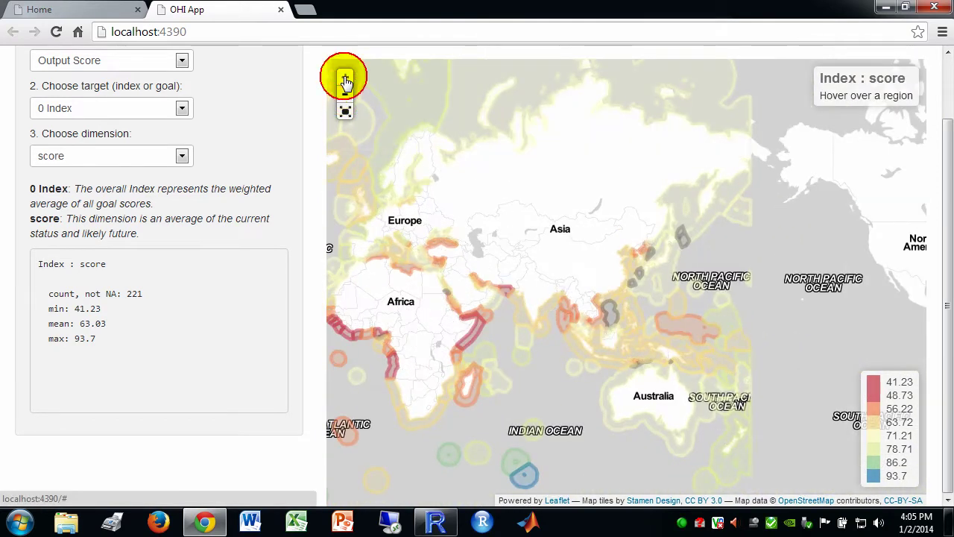
{"action": "left_click", "coordinate": [345, 78]}
{"action": "scroll", "coordinate": [498, 362], "scroll_direction": "up", "scroll_amount": 3}
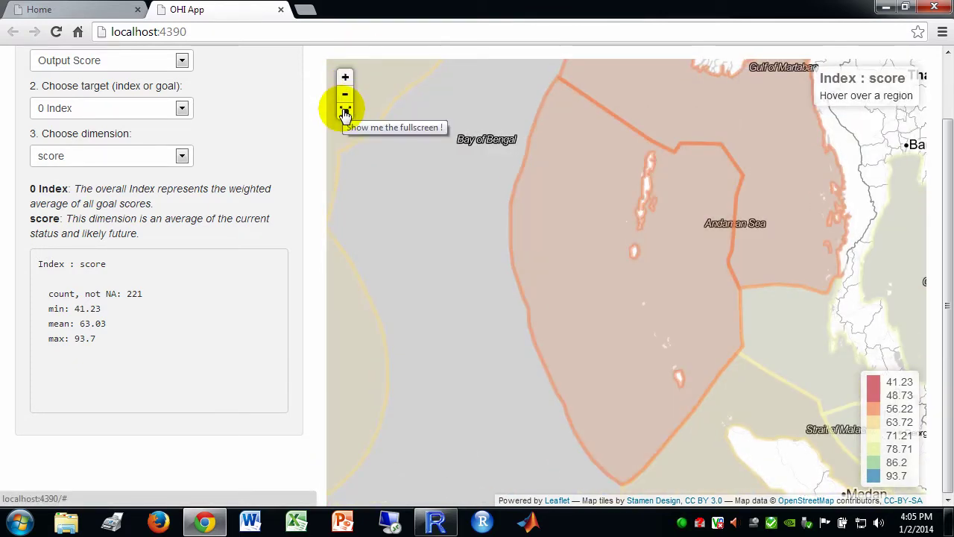
{"action": "left_click", "coordinate": [345, 112]}
{"action": "left_click_drag", "start_coordinate": [298, 202], "coordinate": [950, 306]}
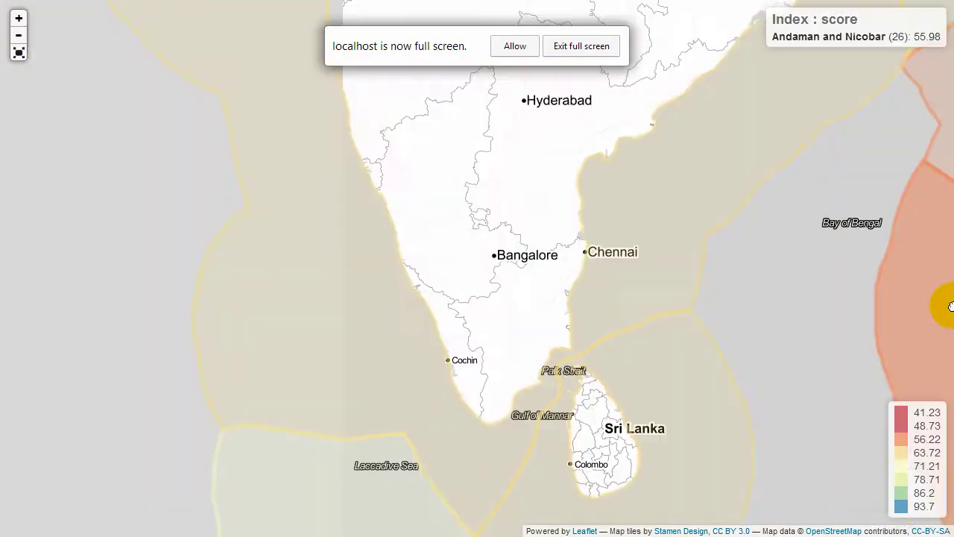
{"action": "left_click_drag", "start_coordinate": [671, 171], "coordinate": [199, 301]}
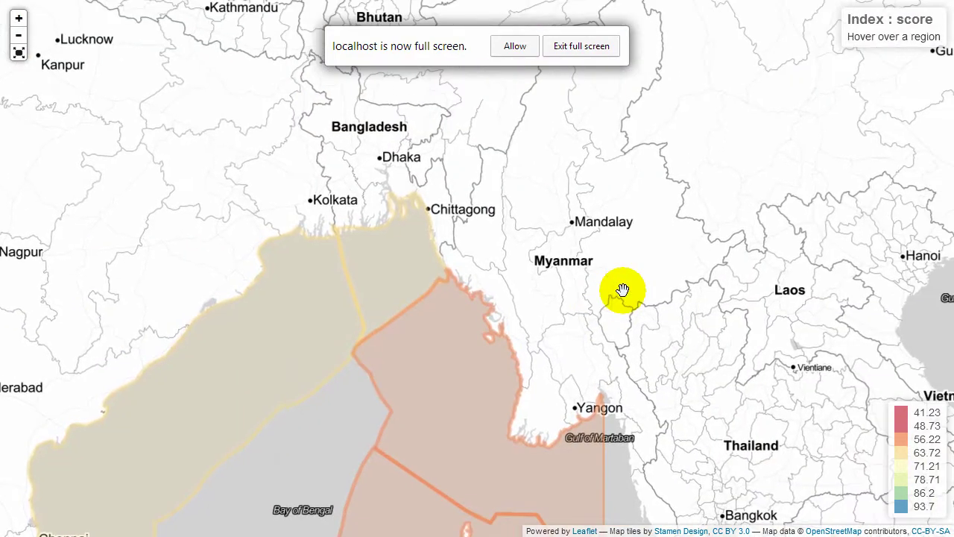
Zoom out, pan west to Europe, zoom to Italy, and exit full screen
{"action": "left_click", "coordinate": [17, 36]}
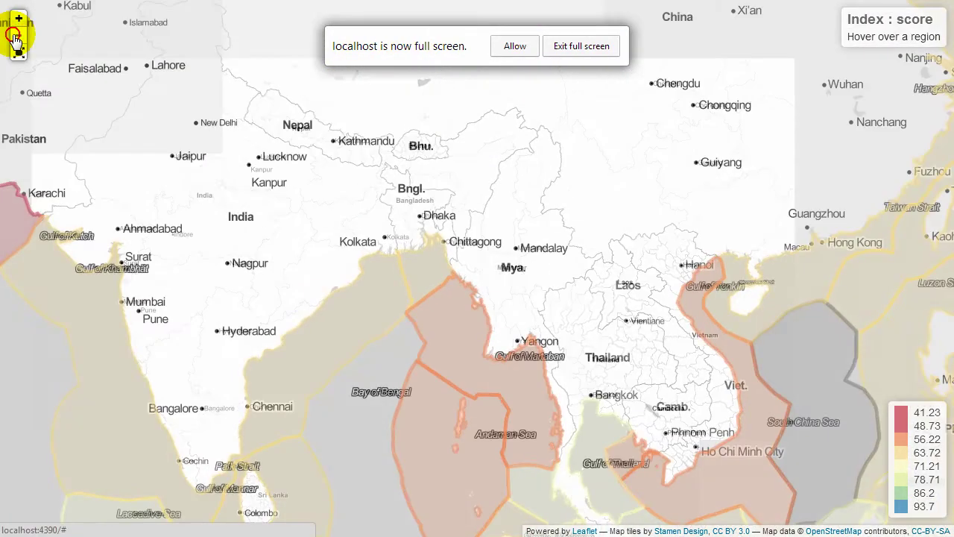
{"action": "left_click", "coordinate": [17, 36]}
{"action": "left_click_drag", "start_coordinate": [313, 251], "coordinate": [839, 262]}
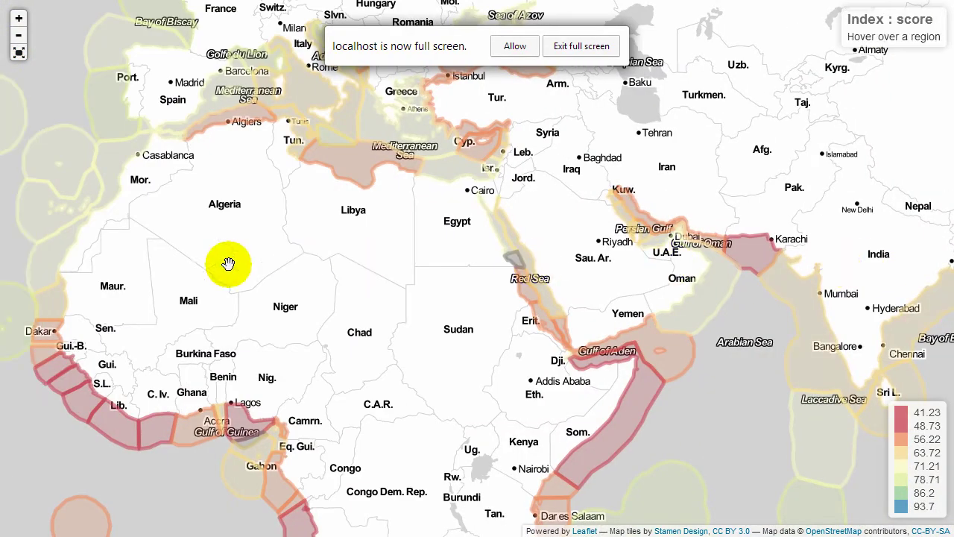
{"action": "left_click_drag", "start_coordinate": [228, 263], "coordinate": [575, 251]}
{"action": "left_click", "coordinate": [631, 111]}
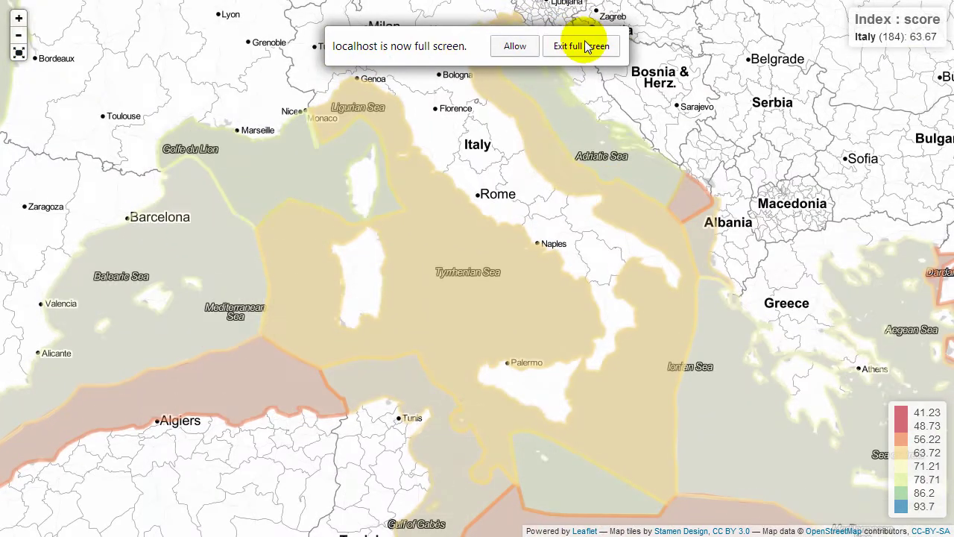
{"action": "left_click", "coordinate": [587, 46]}
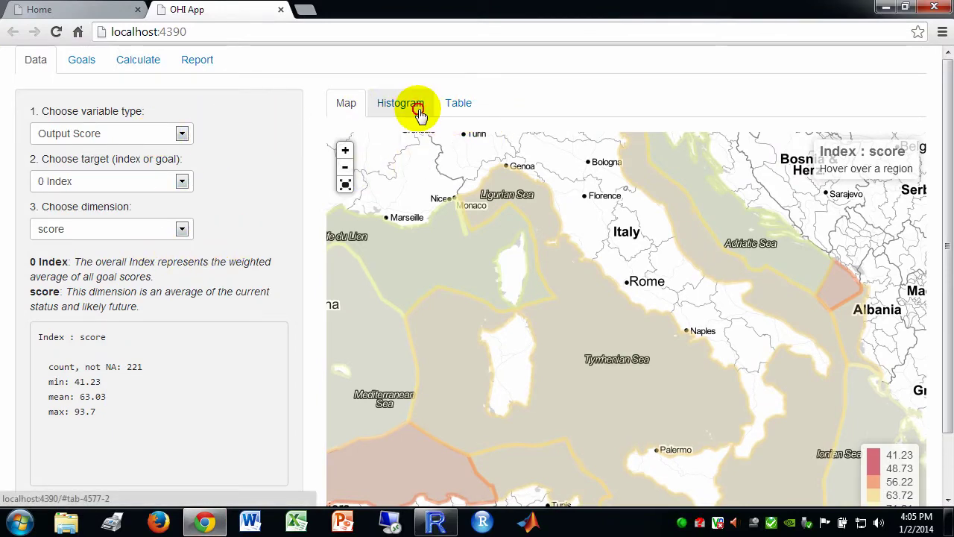
Switch to the R console, then back to the OHI App in Chrome
{"action": "key", "text": "alt+Tab"}
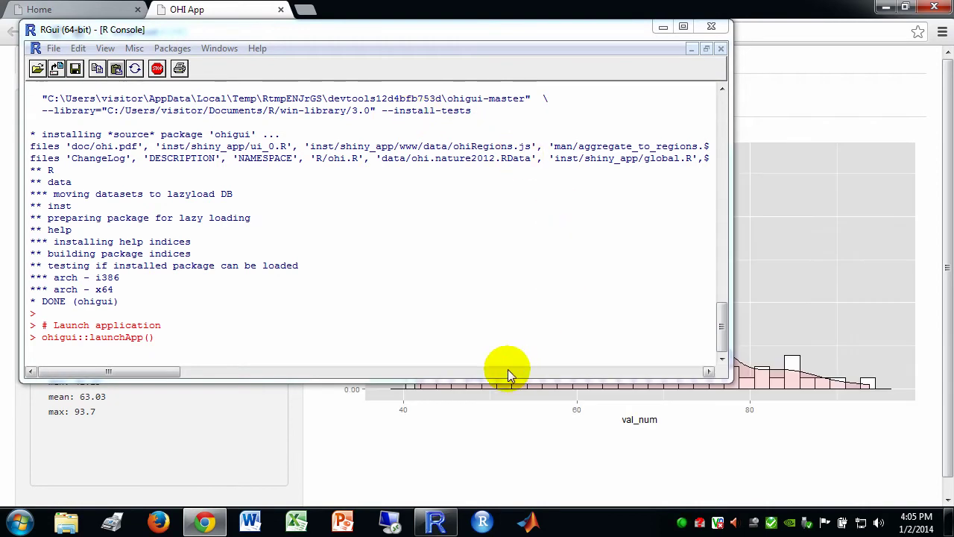
{"action": "left_click", "coordinate": [554, 435]}
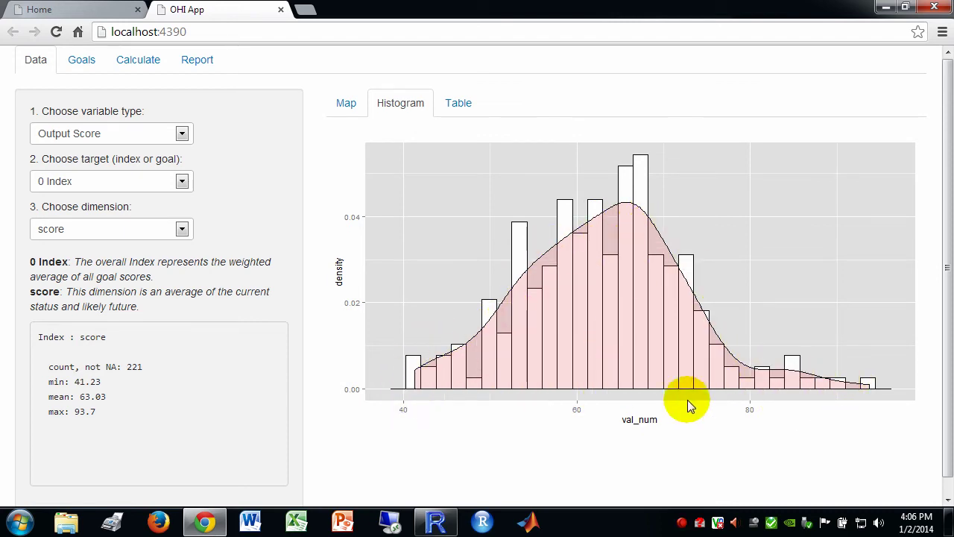
Show region scores as a table with 10 rows per page and clear the China name filter
{"action": "left_click", "coordinate": [460, 106]}
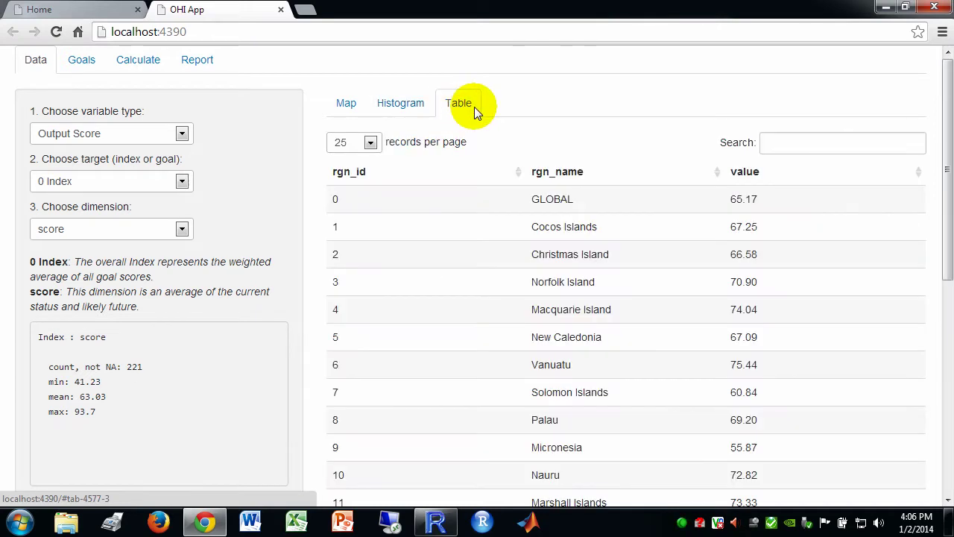
{"action": "left_click", "coordinate": [371, 143]}
{"action": "left_click", "coordinate": [343, 160]}
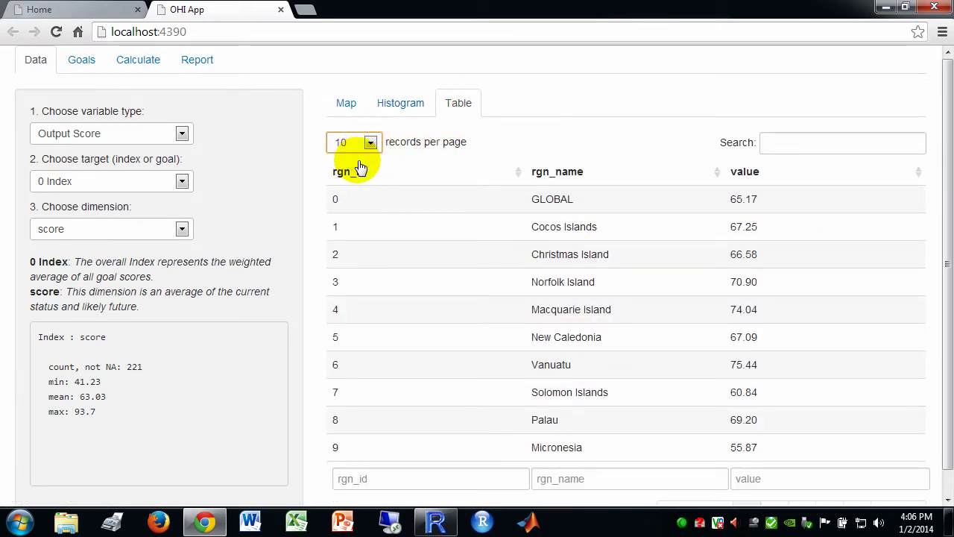
{"action": "left_click", "coordinate": [571, 480]}
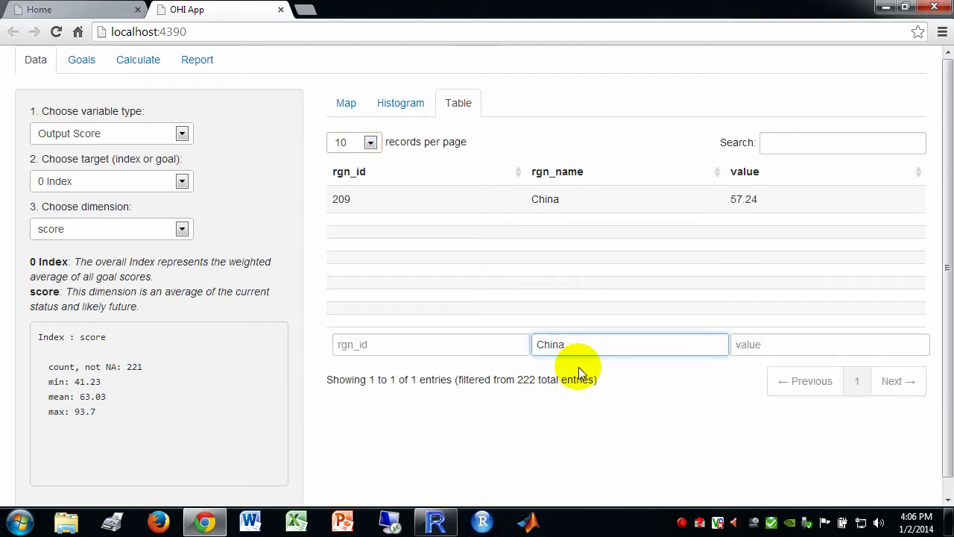
{"action": "left_click_drag", "start_coordinate": [575, 345], "coordinate": [480, 345]}
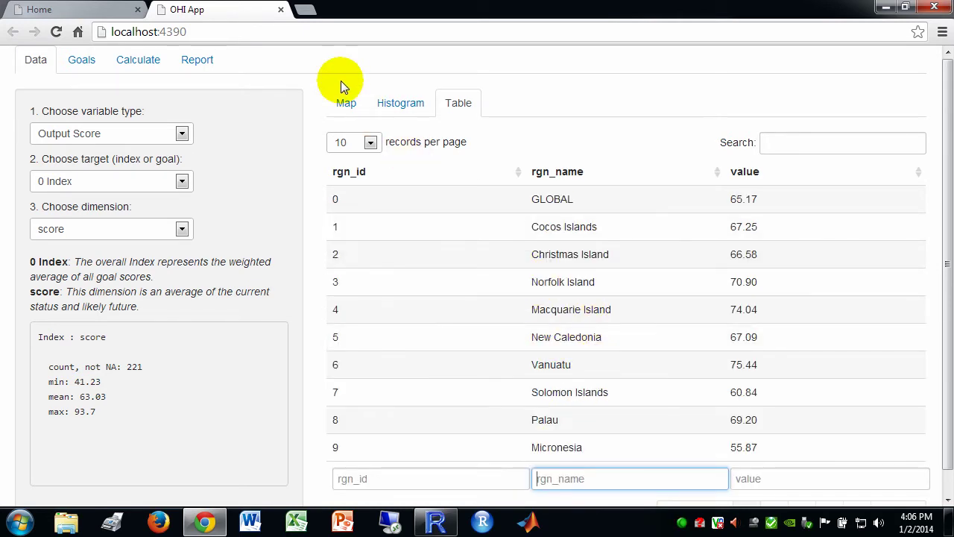
Sort the table by value lowest then highest first, then back by rgn_id
{"action": "left_click", "coordinate": [342, 102]}
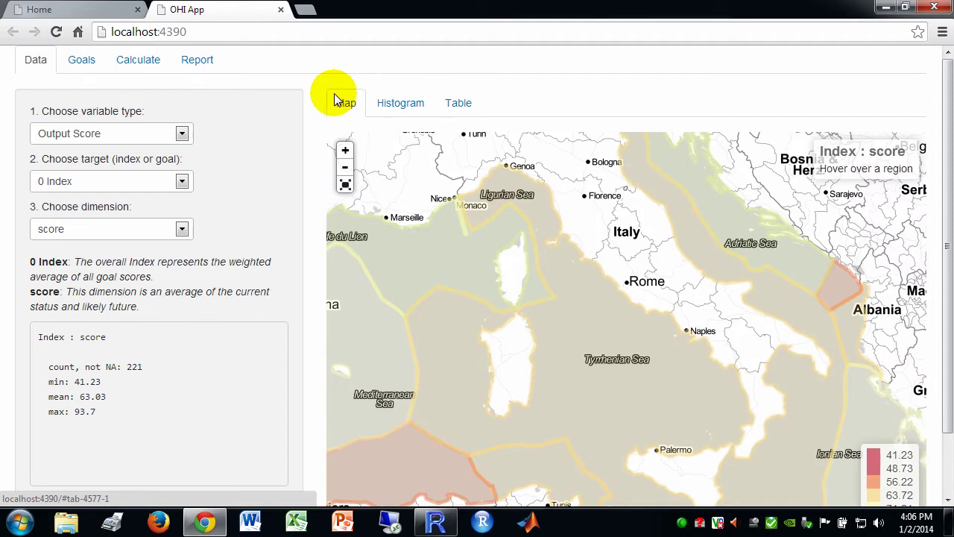
{"action": "left_click", "coordinate": [462, 103]}
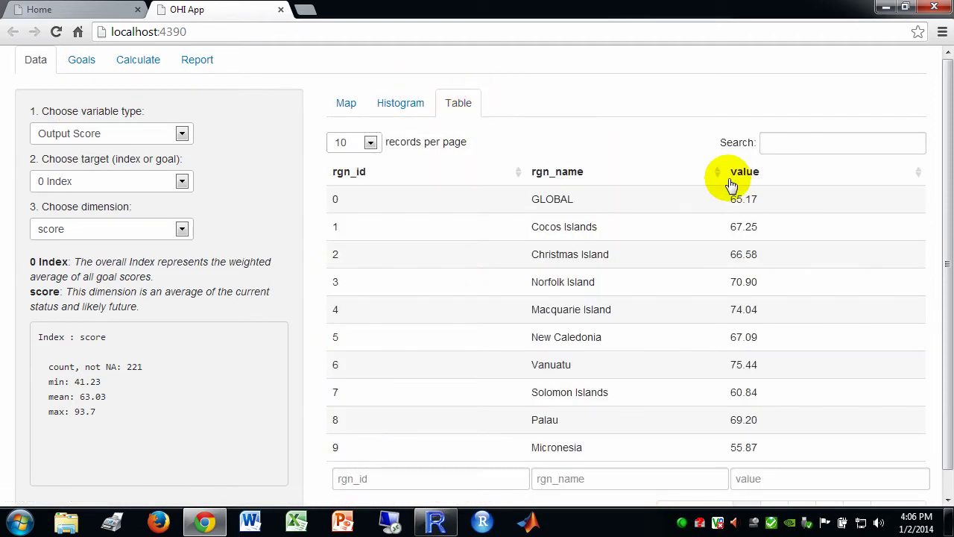
{"action": "left_click", "coordinate": [921, 178]}
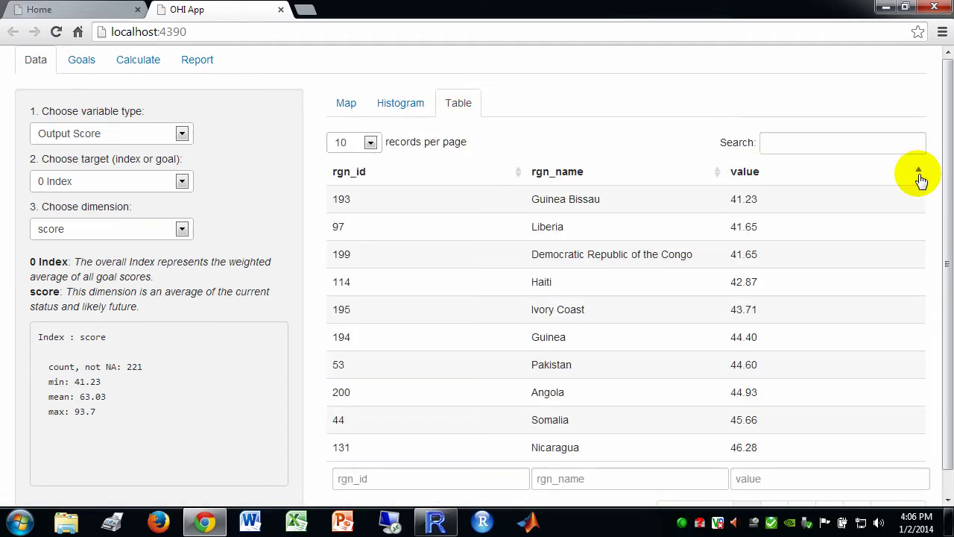
{"action": "left_click", "coordinate": [921, 178]}
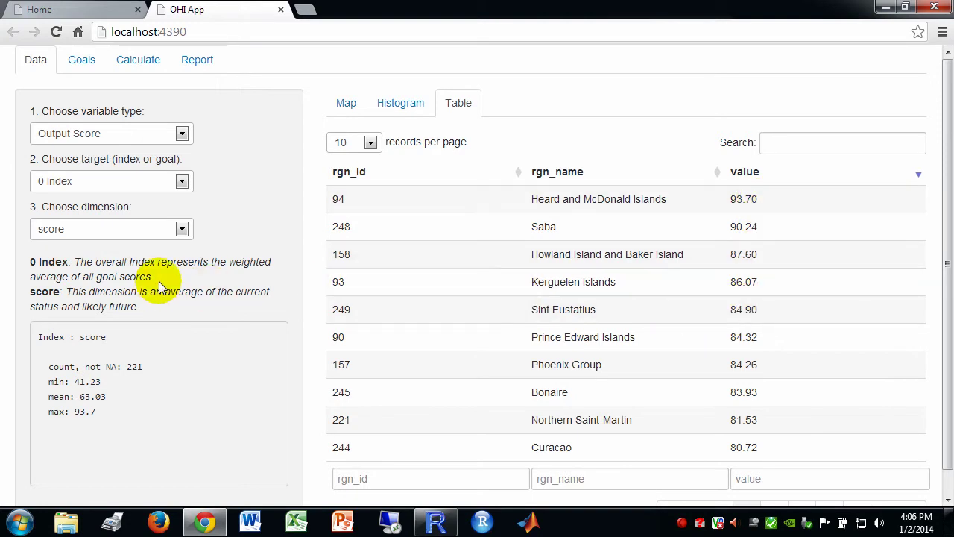
{"action": "left_click", "coordinate": [517, 174]}
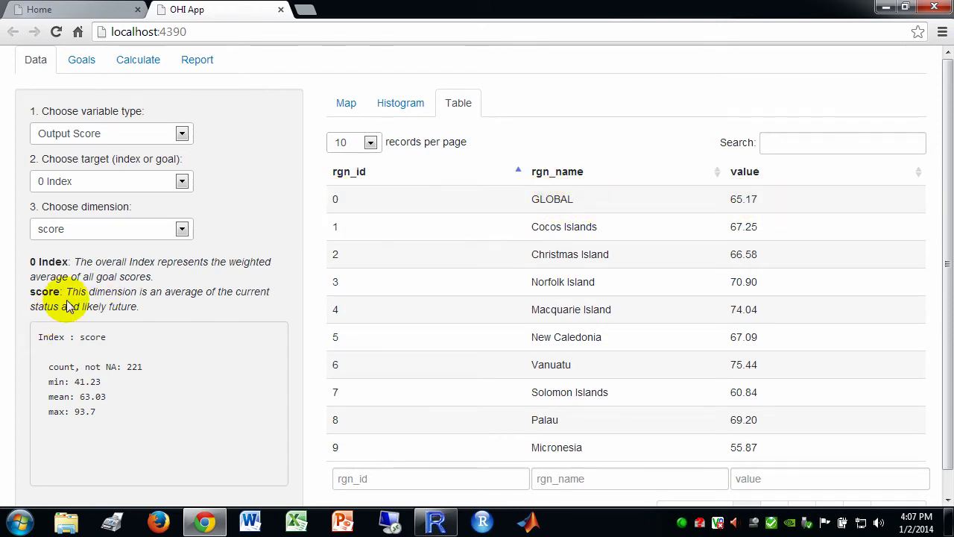
Select the Index description and summary statistics text, then return to the map view
{"action": "left_click_drag", "start_coordinate": [71, 261], "coordinate": [127, 300]}
{"action": "left_click", "coordinate": [85, 245]}
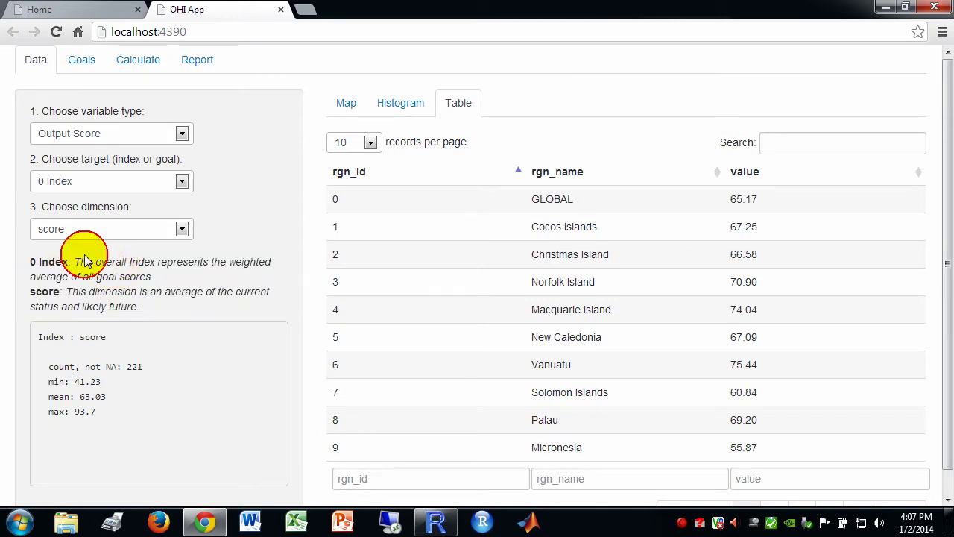
{"action": "left_click_drag", "start_coordinate": [75, 262], "coordinate": [128, 258]}
{"action": "left_click_drag", "start_coordinate": [140, 307], "coordinate": [75, 273]}
{"action": "left_click_drag", "start_coordinate": [89, 394], "coordinate": [129, 416]}
{"action": "left_click_drag", "start_coordinate": [67, 373], "coordinate": [42, 320]}
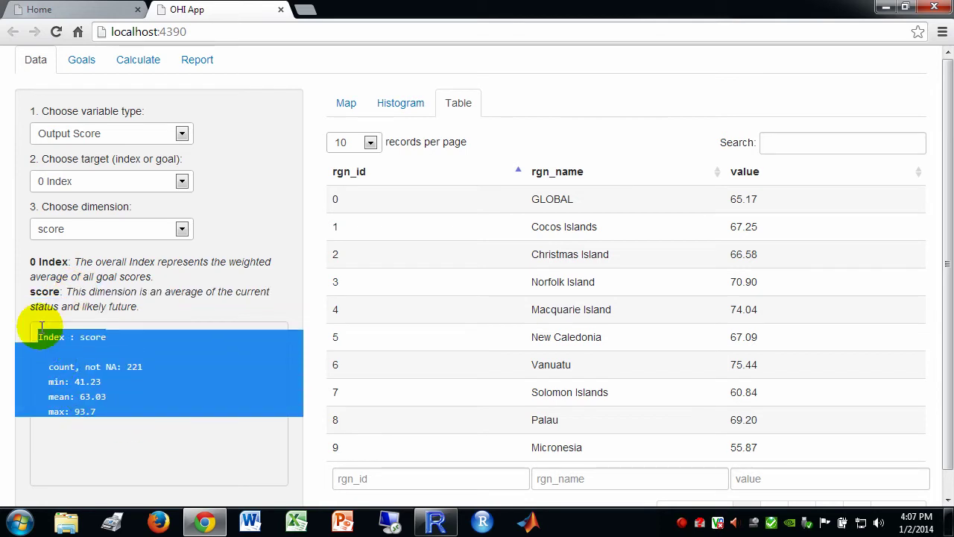
{"action": "left_click", "coordinate": [345, 102]}
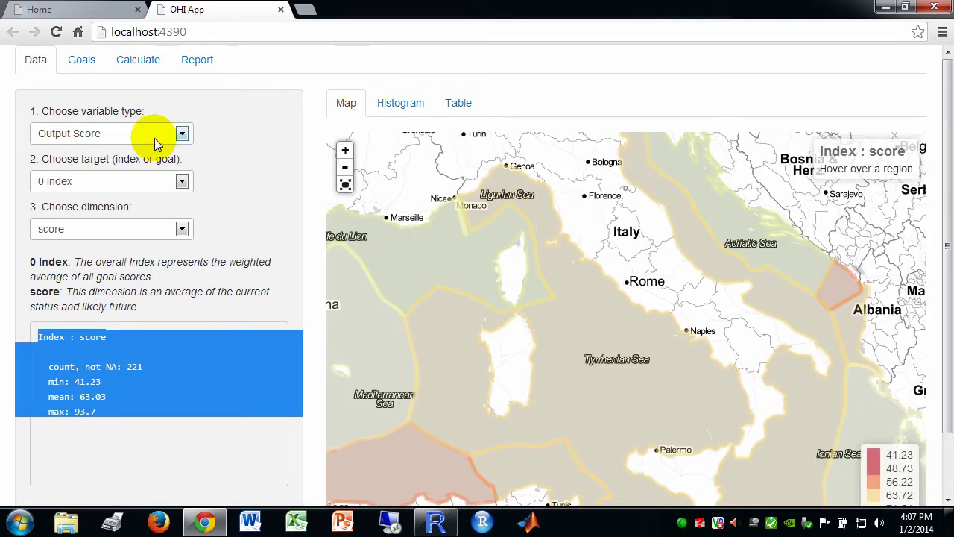
Review the target goals and score dimensions lists, keeping 0 Index and score
{"action": "left_click", "coordinate": [146, 182]}
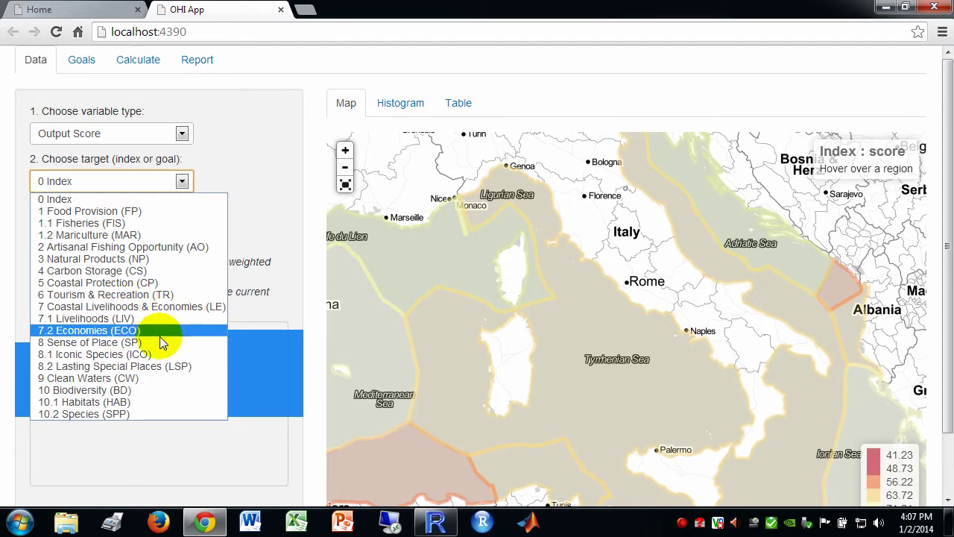
{"action": "left_click", "coordinate": [241, 164]}
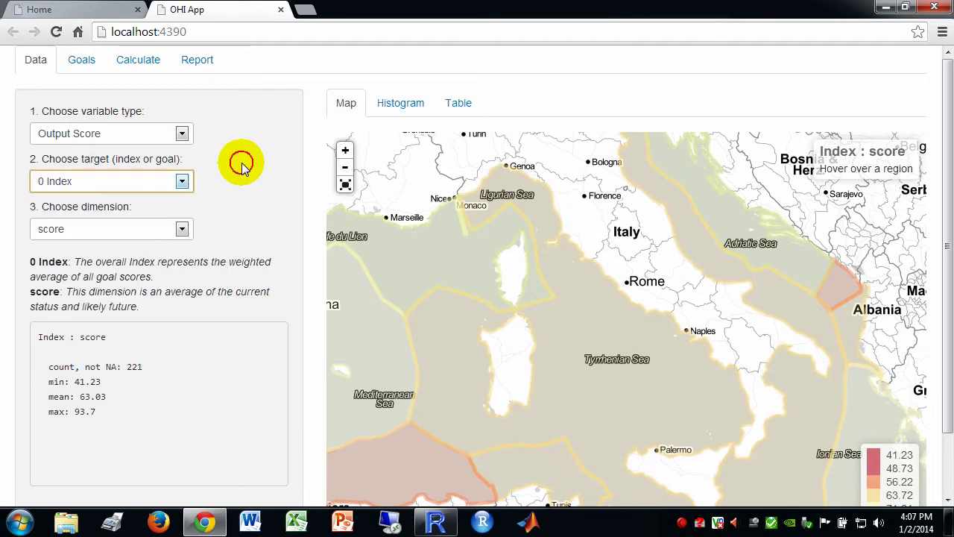
{"action": "left_click", "coordinate": [181, 229]}
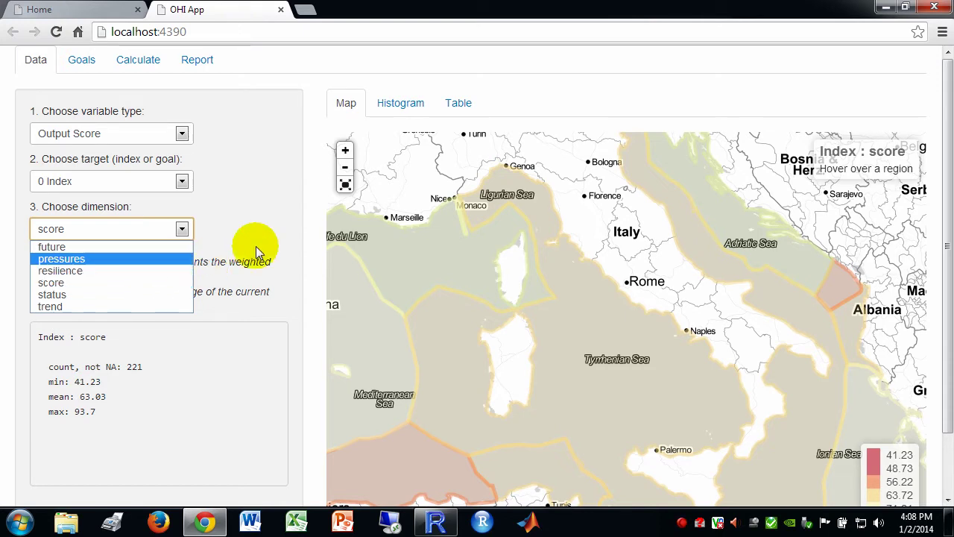
{"action": "left_click", "coordinate": [272, 230]}
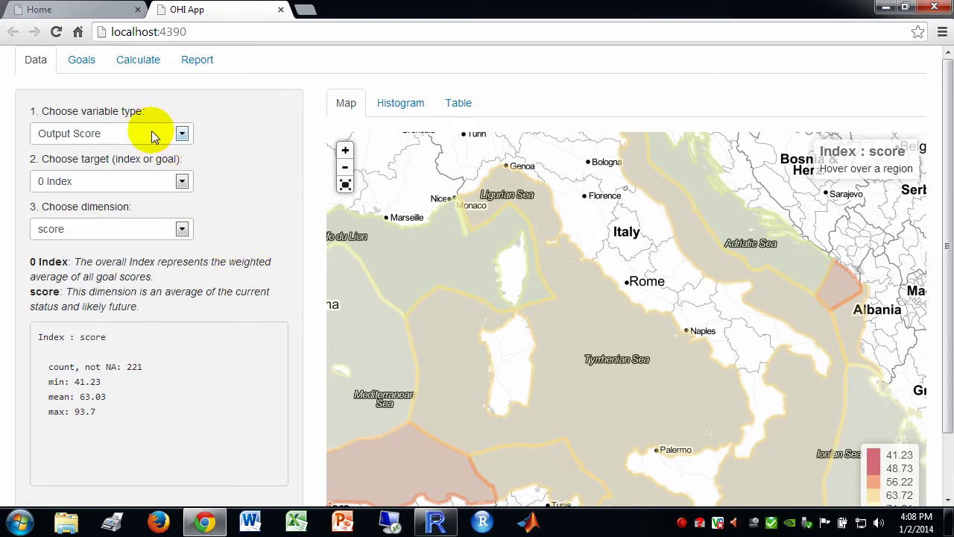
Map the 1 Food Provision (FP) goal and pan the world view to the North Pacific
{"action": "left_click", "coordinate": [155, 181]}
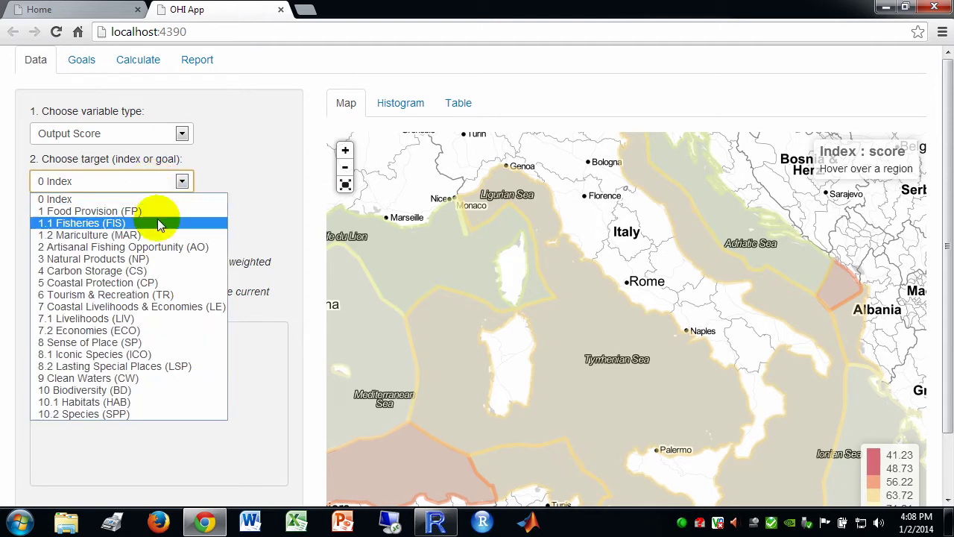
{"action": "left_click", "coordinate": [160, 212]}
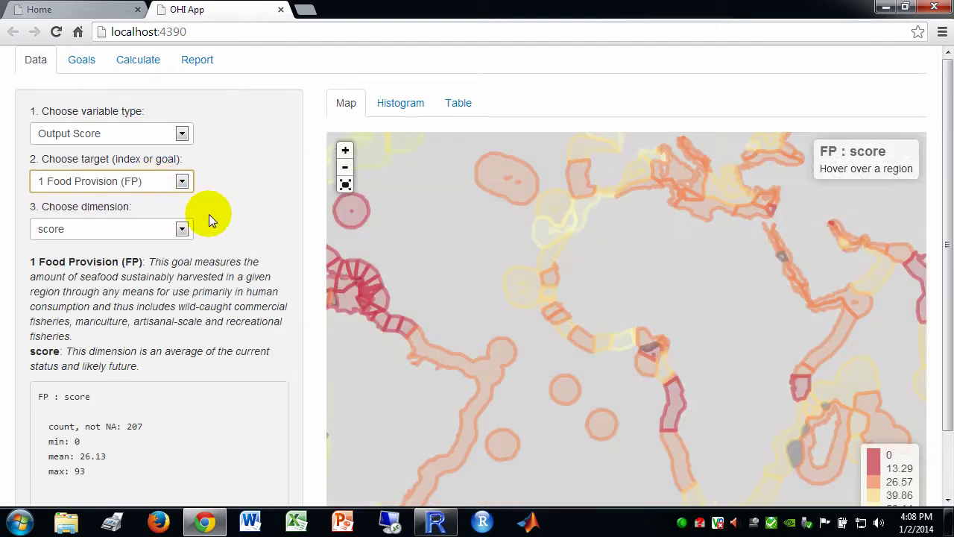
{"action": "left_click", "coordinate": [346, 167]}
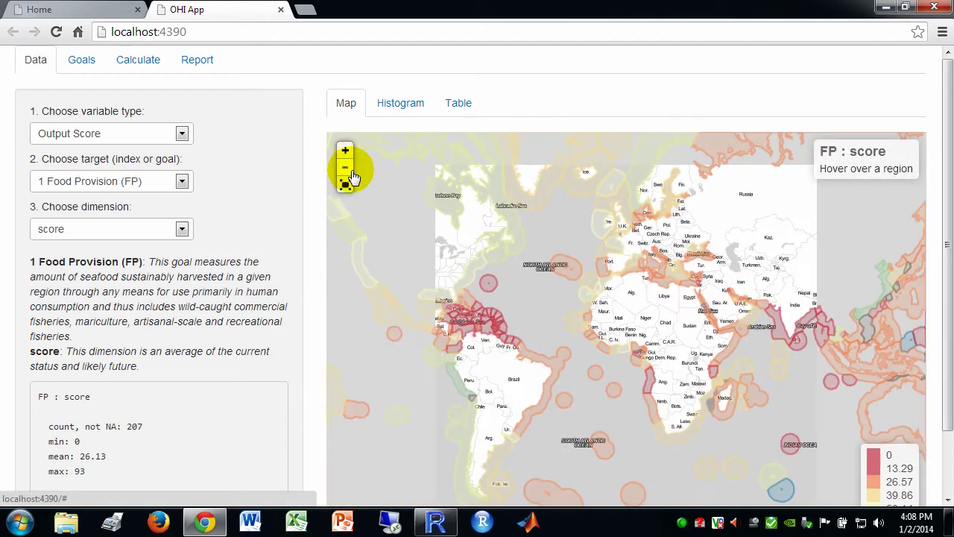
{"action": "left_click_drag", "start_coordinate": [656, 284], "coordinate": [482, 255]}
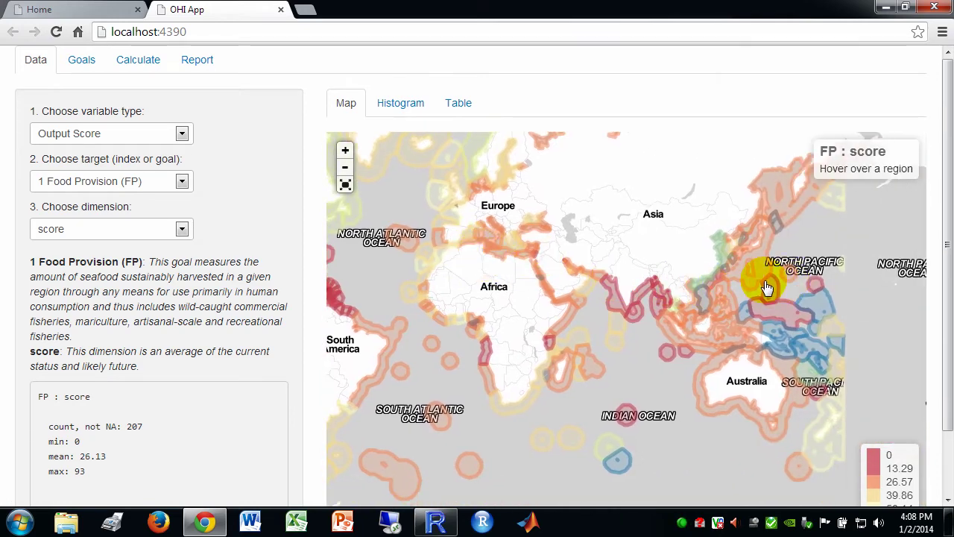
{"action": "left_click_drag", "start_coordinate": [767, 288], "coordinate": [571, 309]}
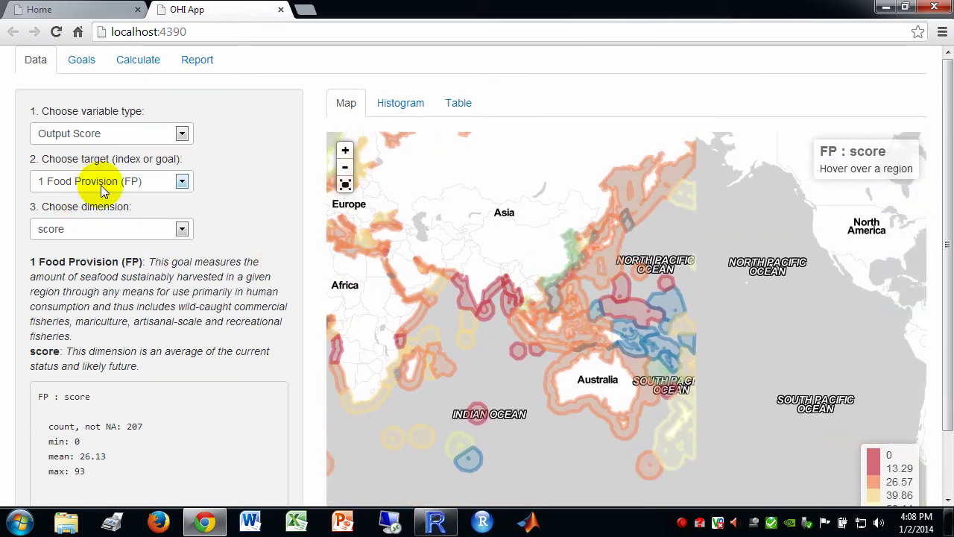
Switch the target to 1.1 Fisheries (FIS) and the dimension to pressures
{"action": "left_click", "coordinate": [102, 186]}
{"action": "left_click", "coordinate": [96, 220]}
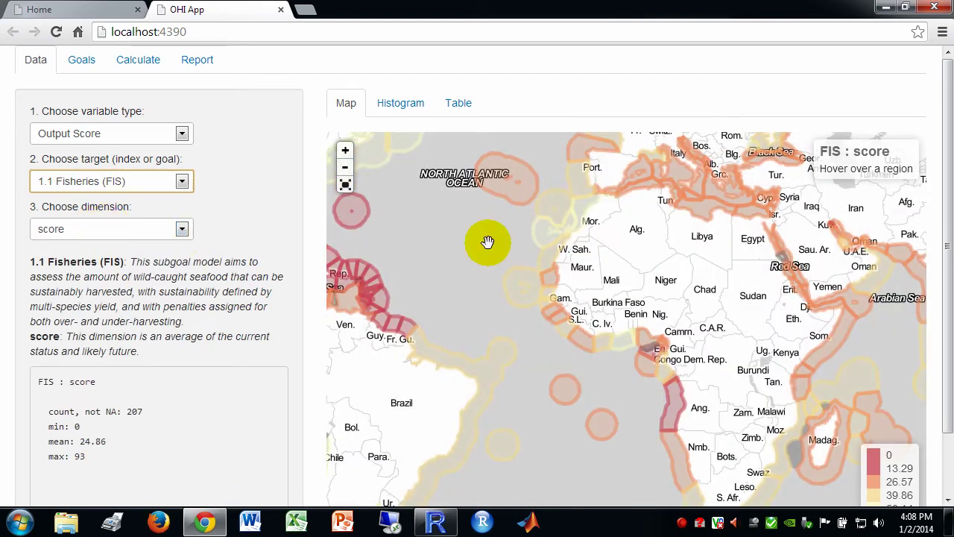
{"action": "scroll", "coordinate": [486, 238], "scroll_direction": "down", "scroll_amount": 1}
{"action": "left_click_drag", "start_coordinate": [549, 247], "coordinate": [358, 319]}
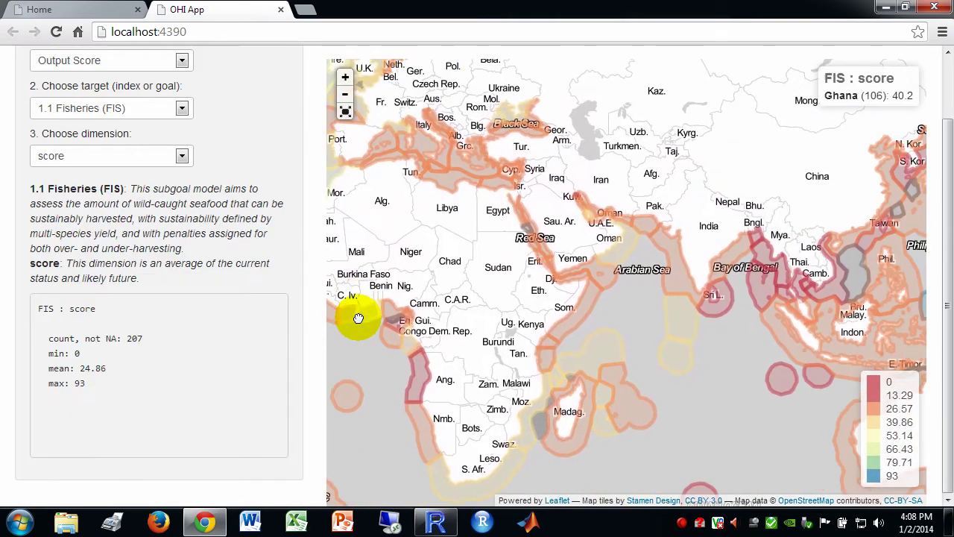
{"action": "left_click_drag", "start_coordinate": [495, 366], "coordinate": [415, 358]}
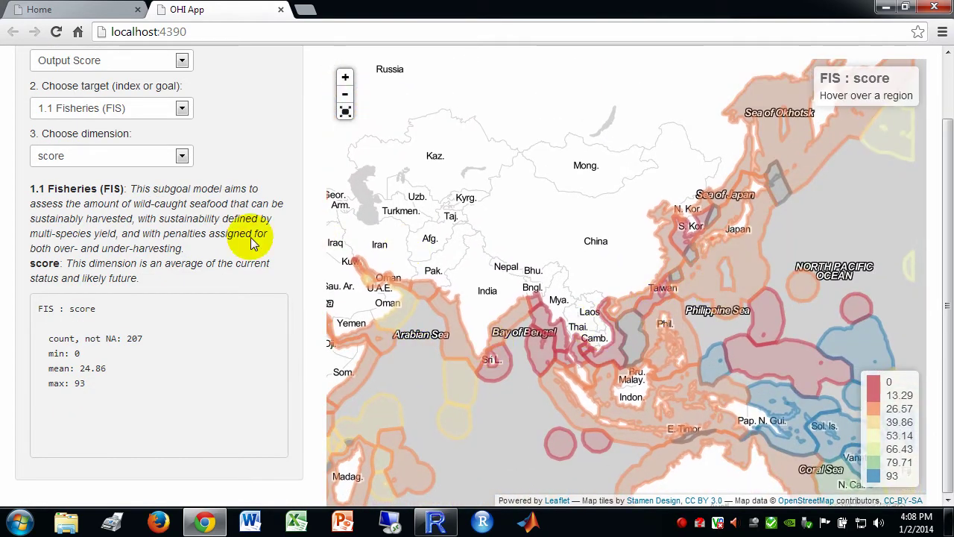
{"action": "left_click", "coordinate": [135, 158]}
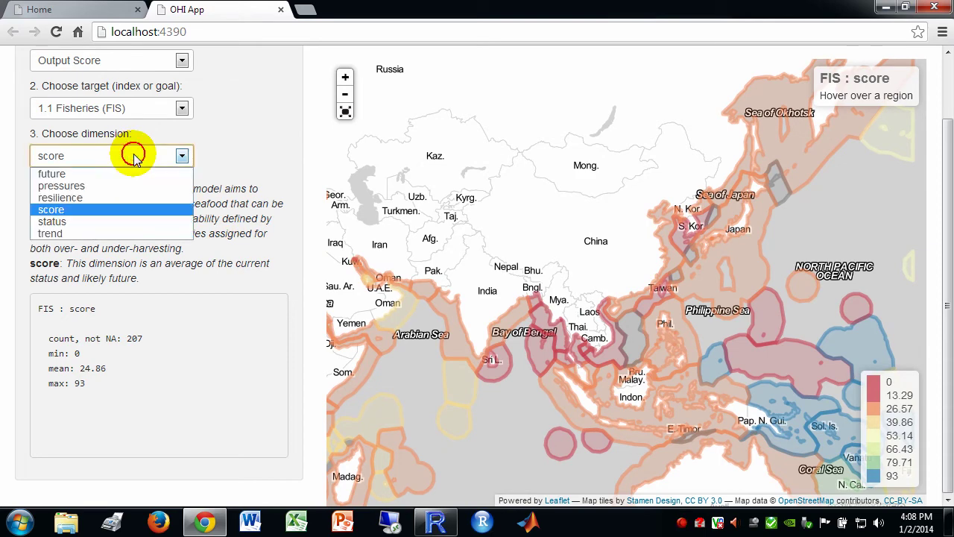
{"action": "left_click", "coordinate": [134, 186]}
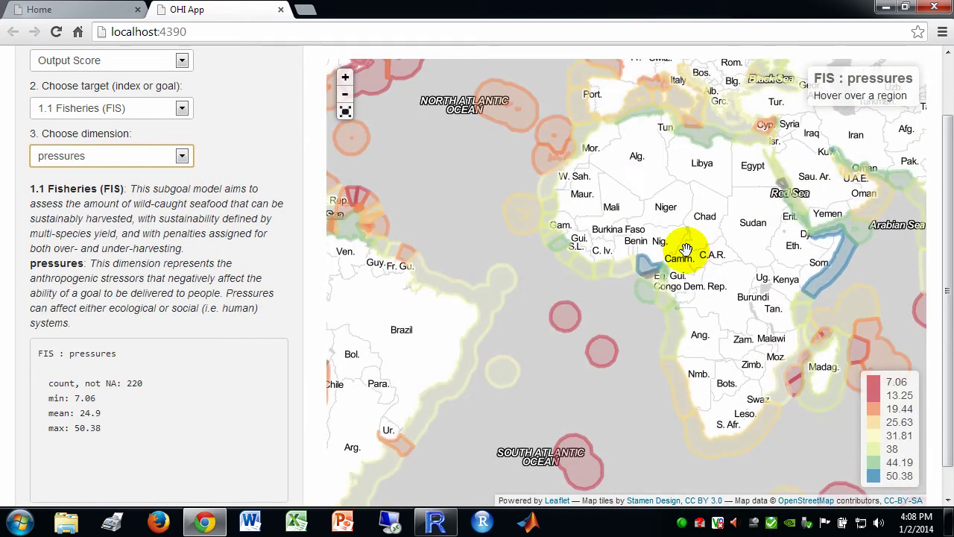
{"action": "left_click_drag", "start_coordinate": [766, 224], "coordinate": [663, 256]}
{"action": "scroll", "coordinate": [252, 109], "scroll_direction": "up", "scroll_amount": 2}
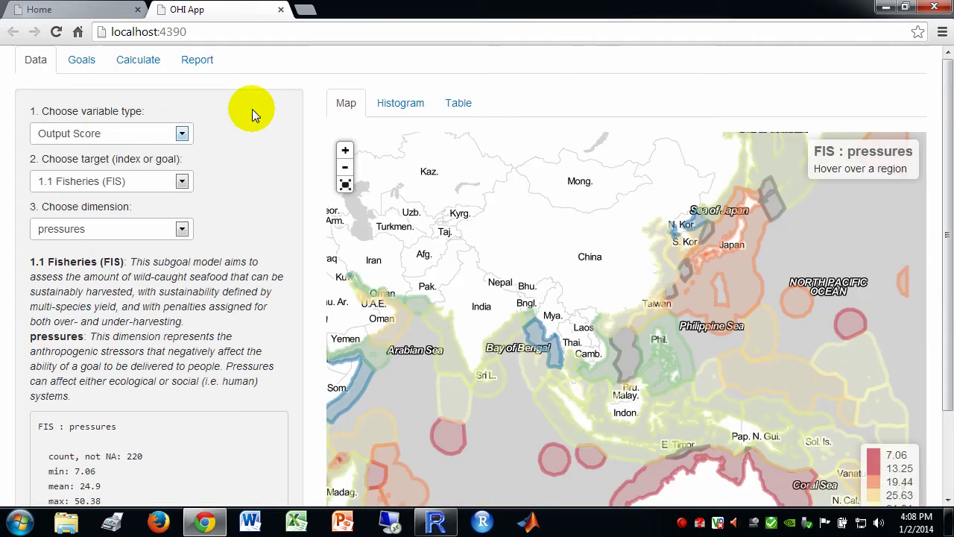
Switch the variable type to Input Layer and zoom the Fisheries weighting factor map out
{"action": "left_click", "coordinate": [132, 135]}
{"action": "left_click", "coordinate": [132, 150]}
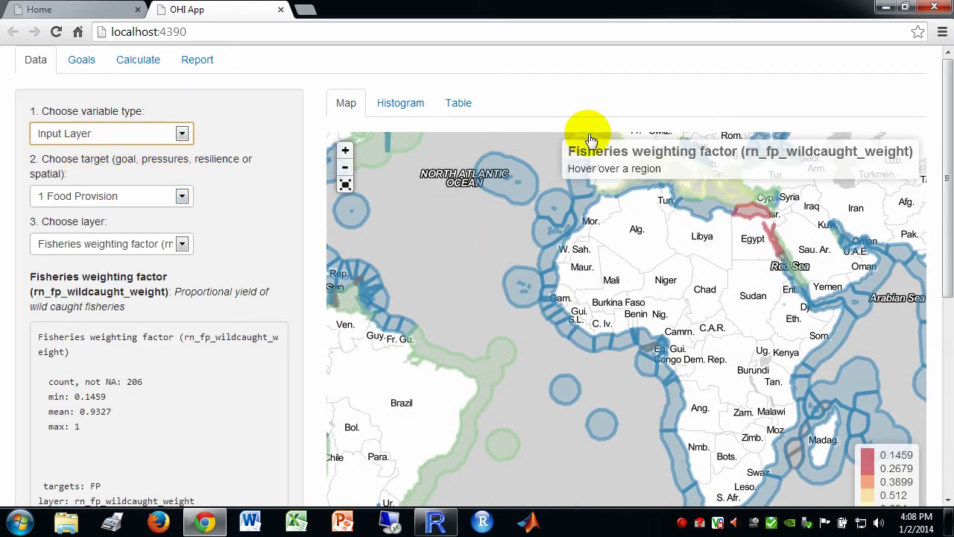
{"action": "scroll", "coordinate": [521, 146], "scroll_direction": "down", "scroll_amount": 1}
{"action": "scroll", "coordinate": [449, 154], "scroll_direction": "down", "scroll_amount": 1}
{"action": "scroll", "coordinate": [449, 154], "scroll_direction": "up", "scroll_amount": 1}
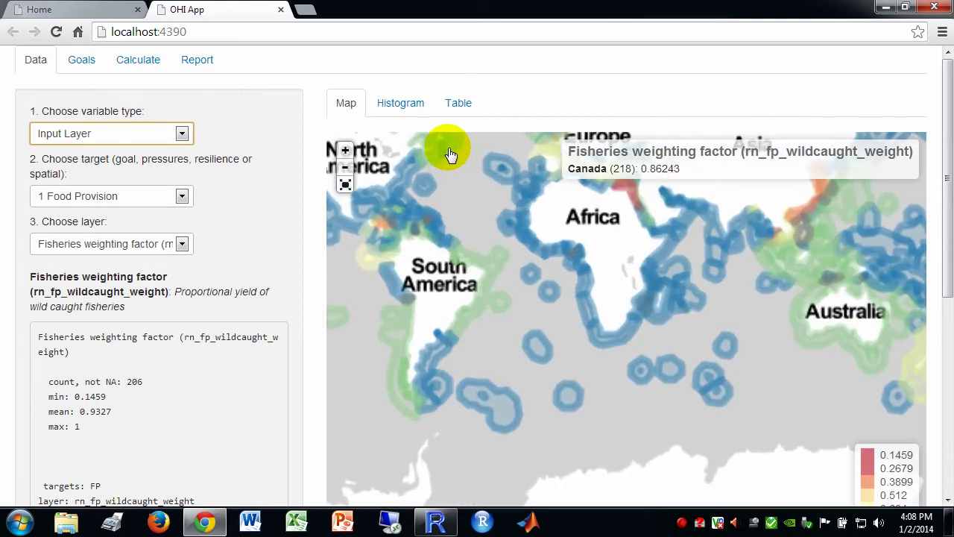
{"action": "left_click_drag", "start_coordinate": [948, 170], "coordinate": [949, 206]}
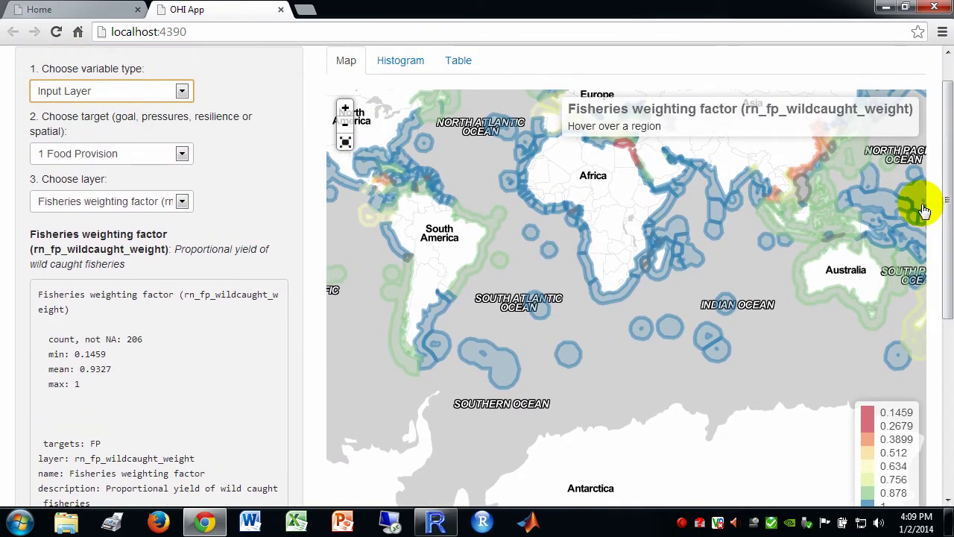
Look over the target and layer lists, then go to change the target to 3 Natural Products
{"action": "left_click", "coordinate": [146, 155]}
{"action": "left_click", "coordinate": [146, 155]}
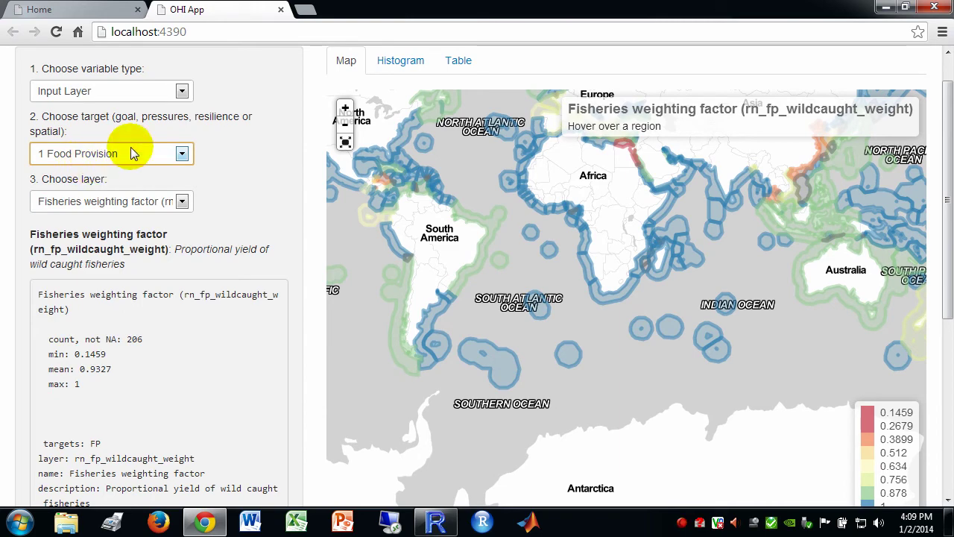
{"action": "left_click", "coordinate": [143, 202]}
{"action": "left_click", "coordinate": [149, 213]}
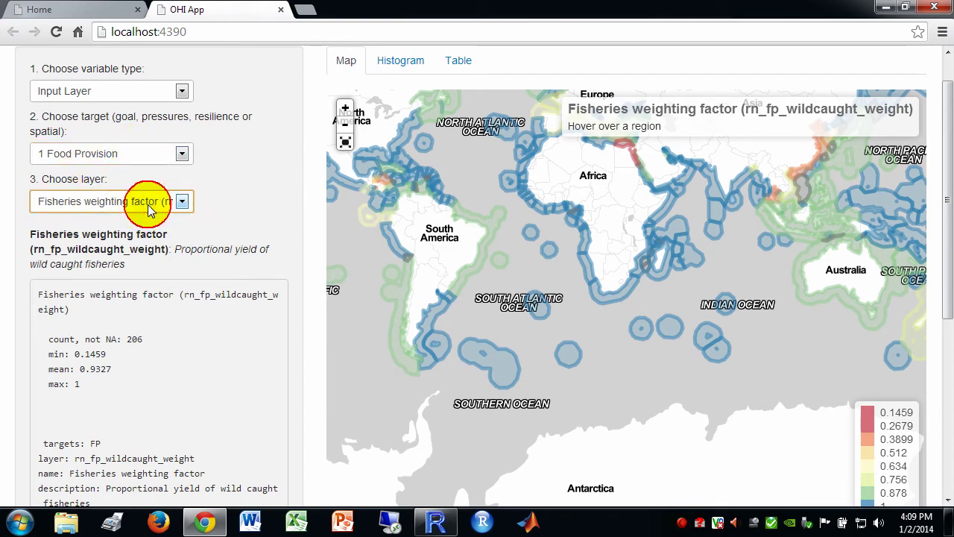
{"action": "left_click", "coordinate": [161, 155]}
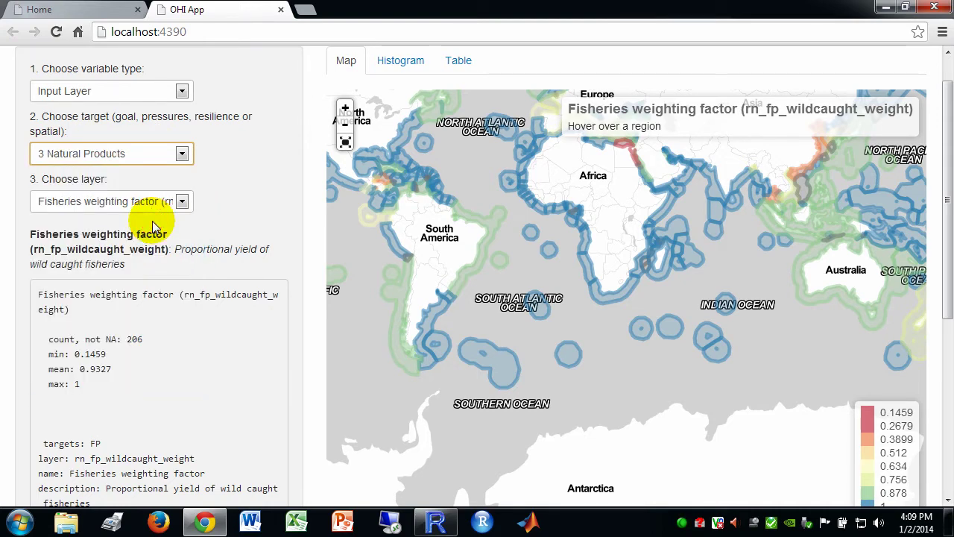
Map the Natural Products layer Harvest of marine resources, keeping corals and year 2009
{"action": "left_click", "coordinate": [153, 228]}
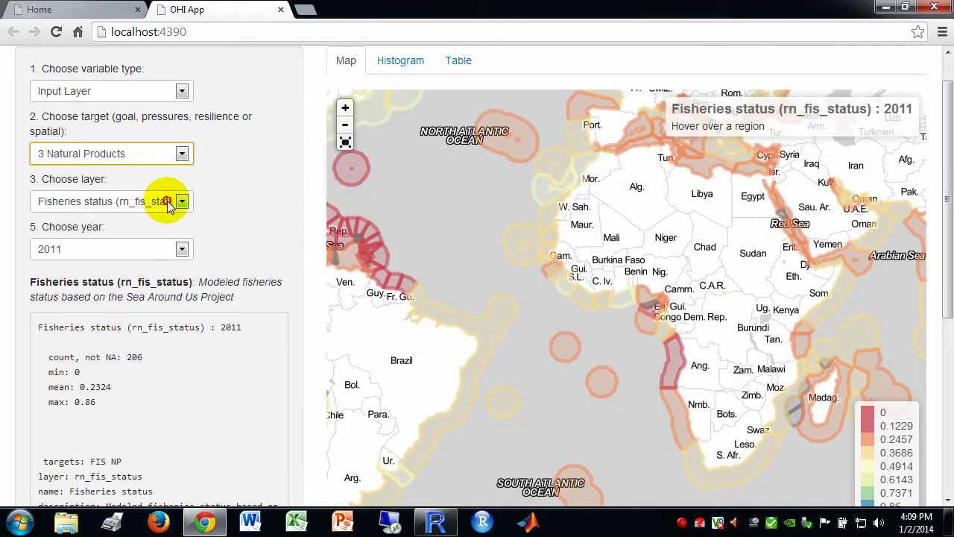
{"action": "left_click", "coordinate": [169, 204]}
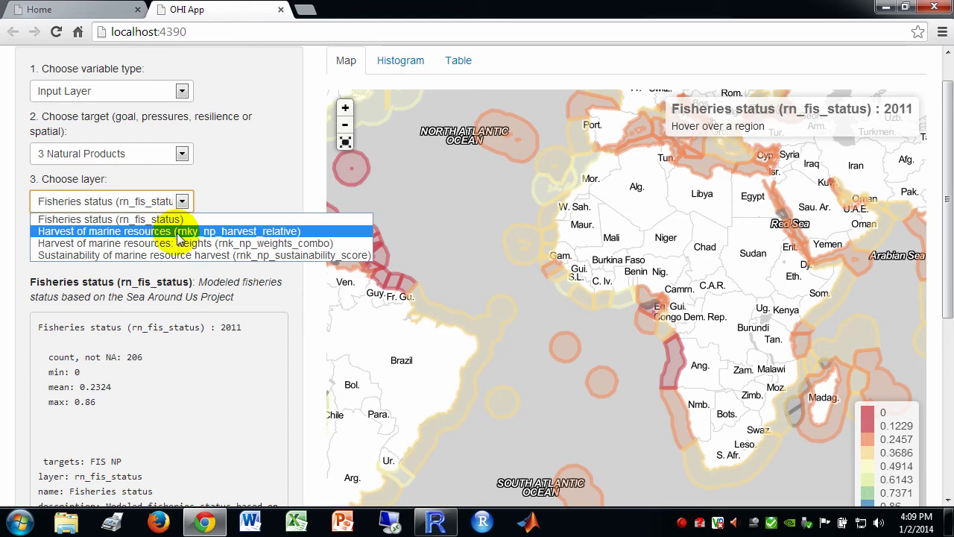
{"action": "left_click", "coordinate": [130, 233]}
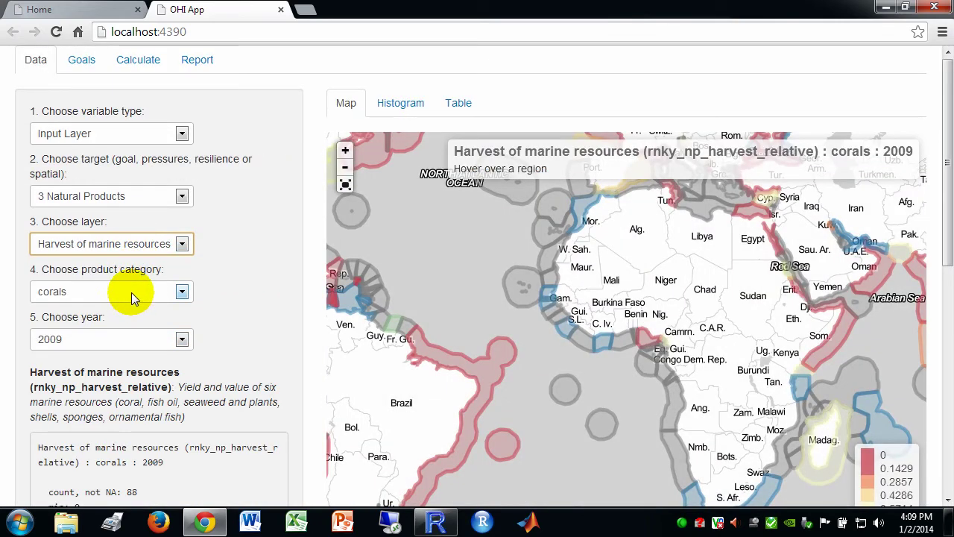
{"action": "left_click", "coordinate": [114, 291]}
{"action": "left_click", "coordinate": [114, 290]}
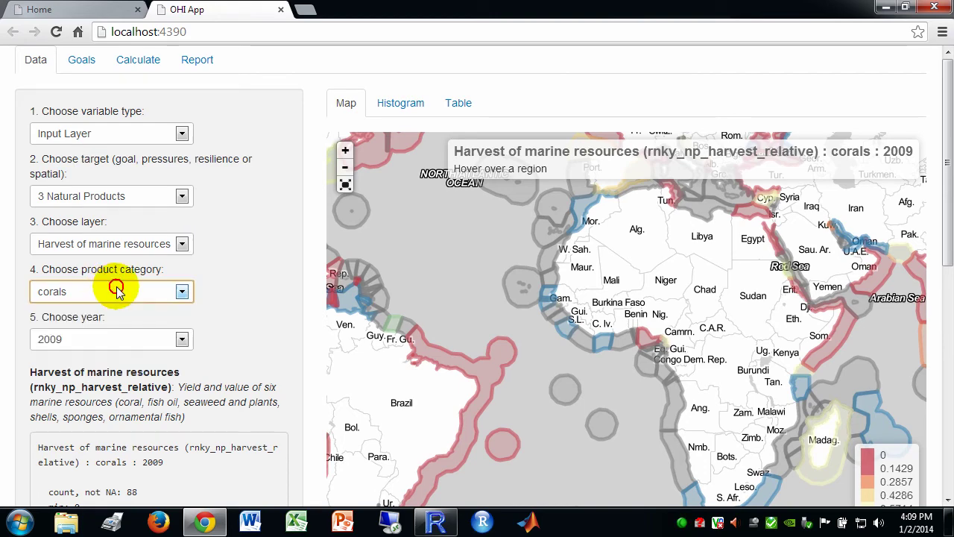
{"action": "left_click", "coordinate": [119, 340]}
{"action": "left_click", "coordinate": [119, 340]}
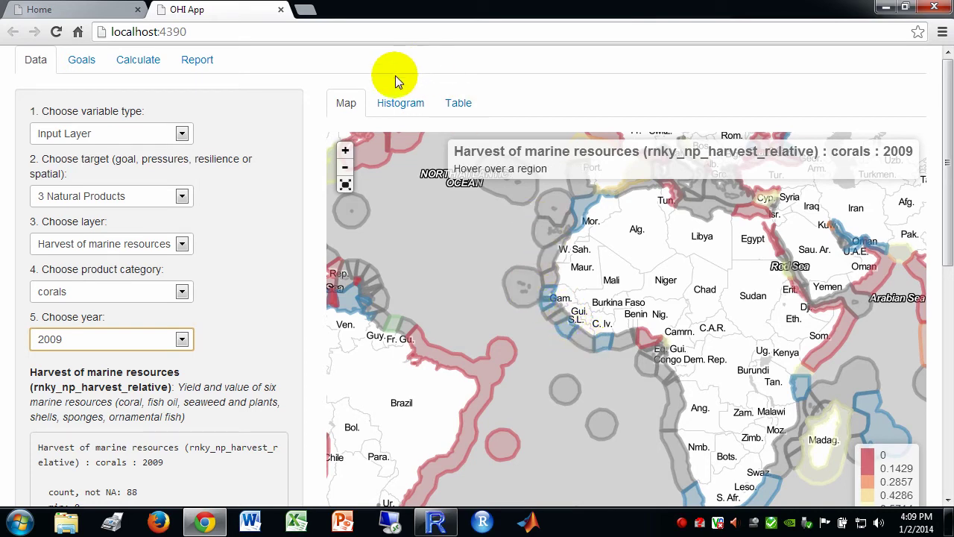
View the harvest values as a histogram, then as a table with fewer records per page
{"action": "left_click", "coordinate": [398, 98]}
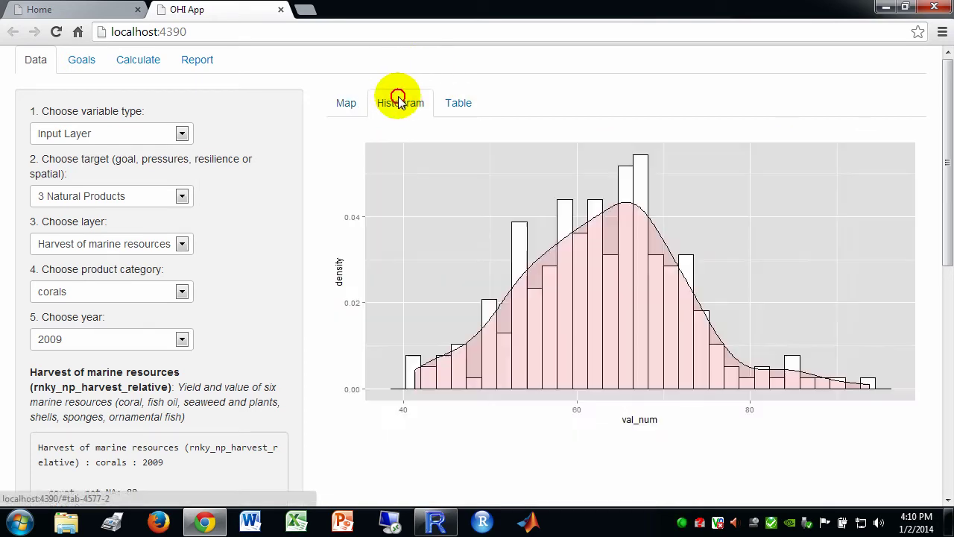
{"action": "left_click", "coordinate": [463, 103]}
{"action": "left_click", "coordinate": [369, 142]}
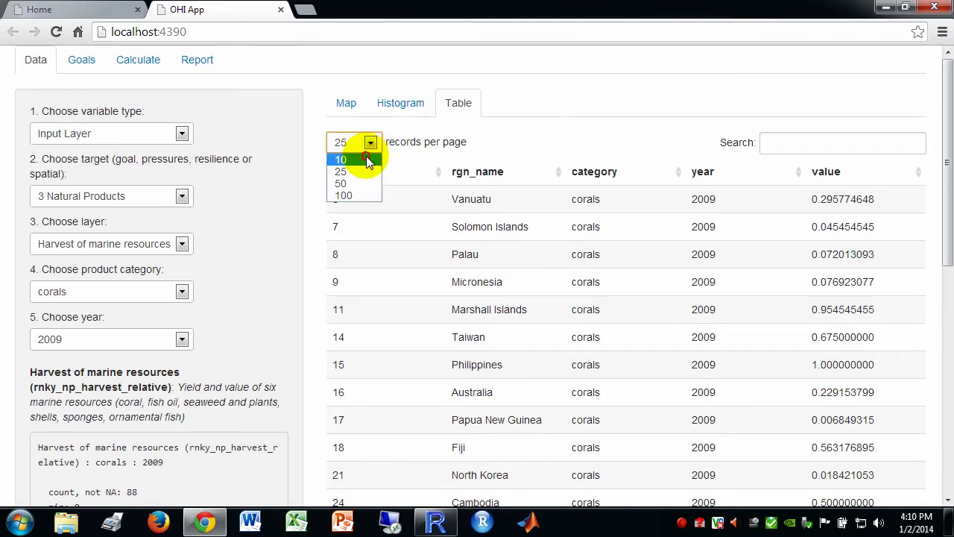
{"action": "left_click", "coordinate": [369, 160]}
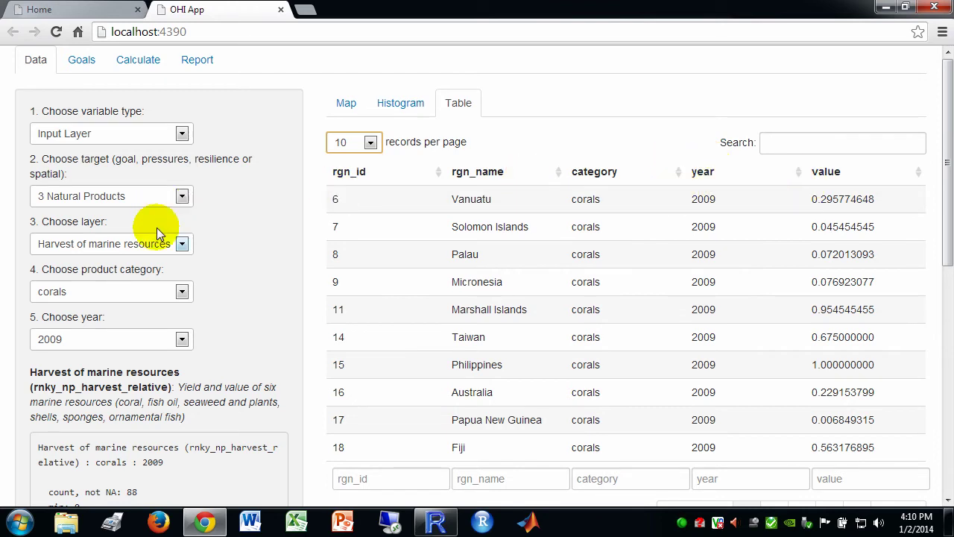
Filter the table to year 2002 and the seaweeds product category
{"action": "left_click", "coordinate": [104, 337]}
{"action": "left_click", "coordinate": [101, 216]}
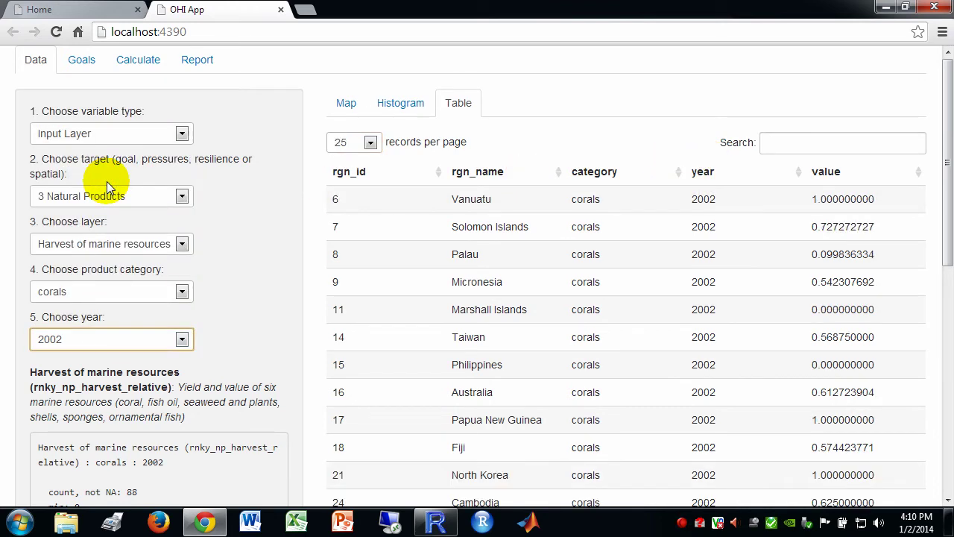
{"action": "left_click", "coordinate": [36, 292]}
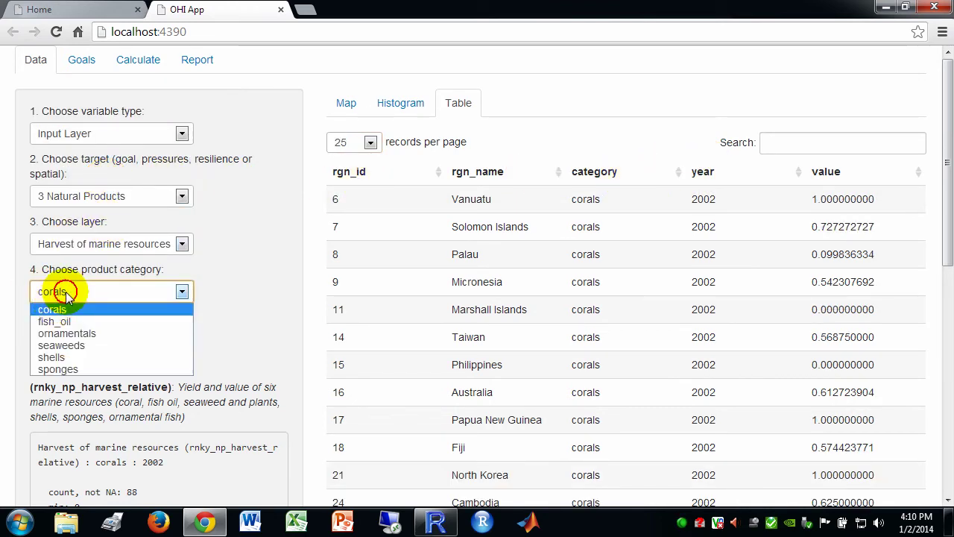
{"action": "left_click", "coordinate": [75, 344]}
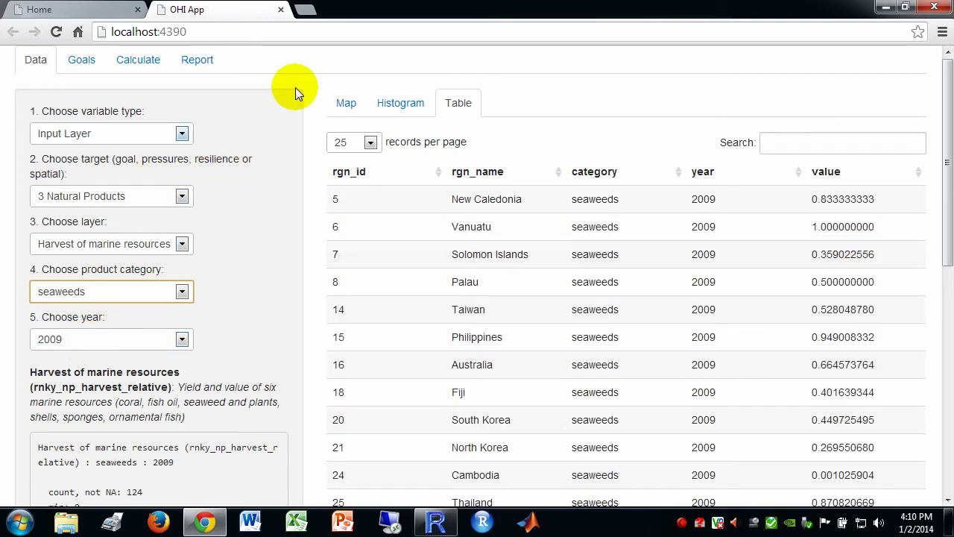
Open the goal weighting view and zoom out to see the whole Global flower plot
{"action": "left_click", "coordinate": [82, 64]}
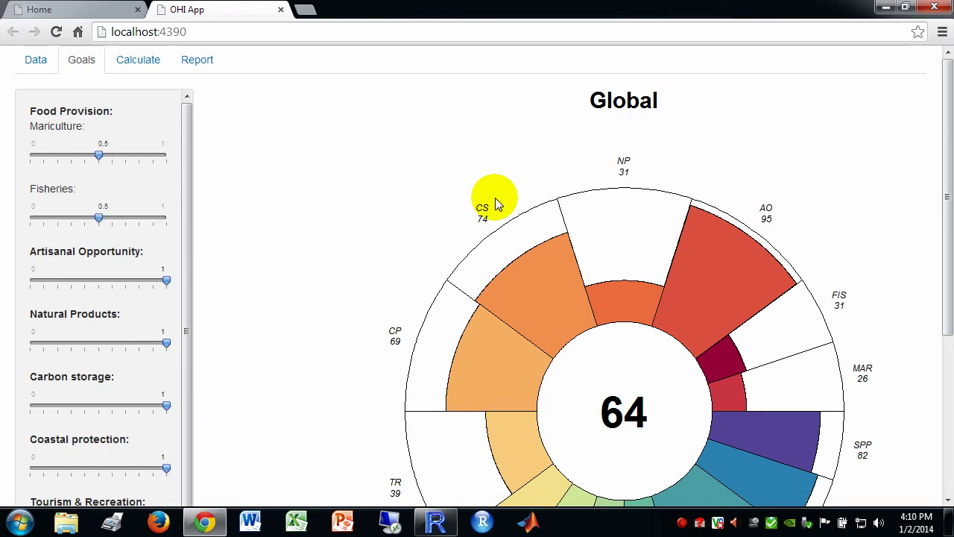
{"action": "key", "text": "ctrl+minus"}
{"action": "key", "text": "ctrl+minus"}
{"action": "key", "text": "ctrl+minus"}
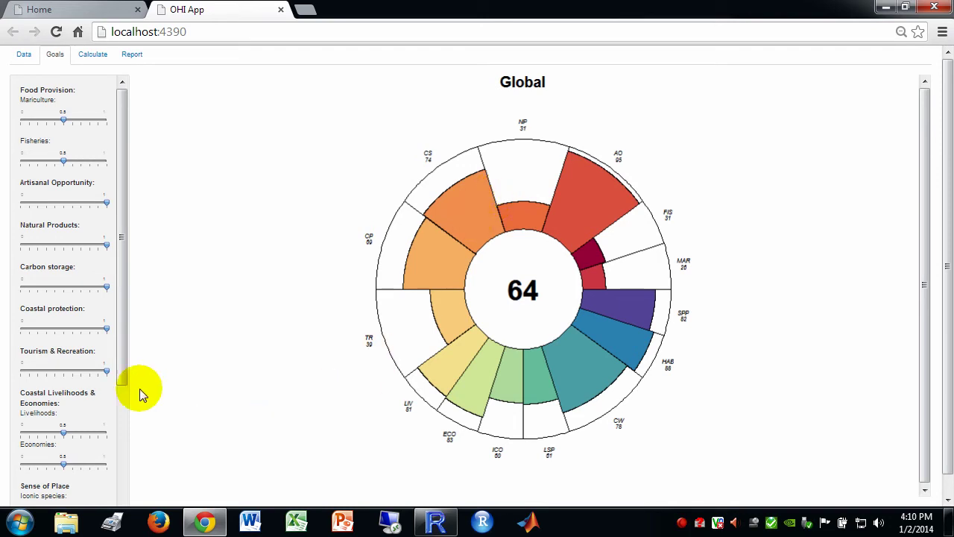
{"action": "left_click_drag", "start_coordinate": [122, 353], "coordinate": [121, 177]}
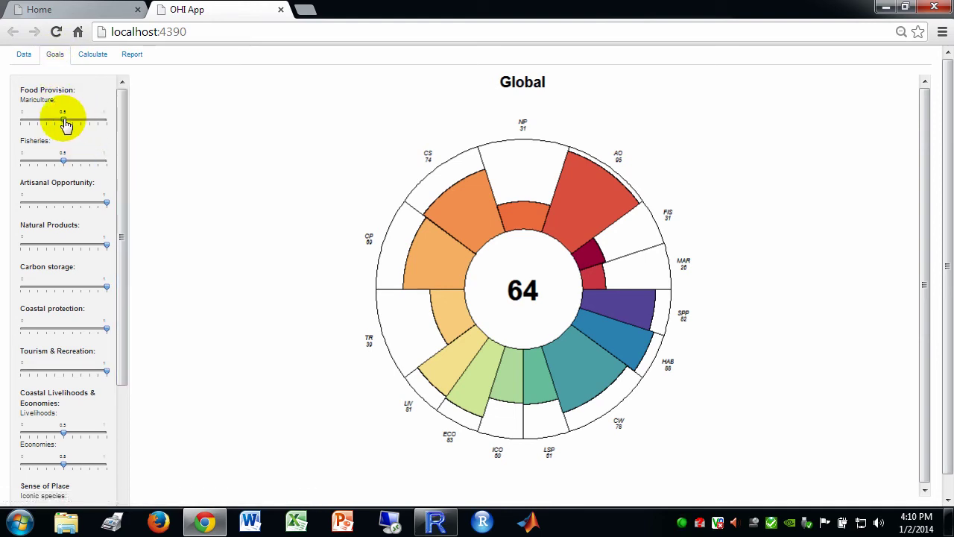
Try different Mariculture and Fisheries weights, ending with both at 0 so the Index becomes 68
{"action": "left_click_drag", "start_coordinate": [63, 120], "coordinate": [107, 127]}
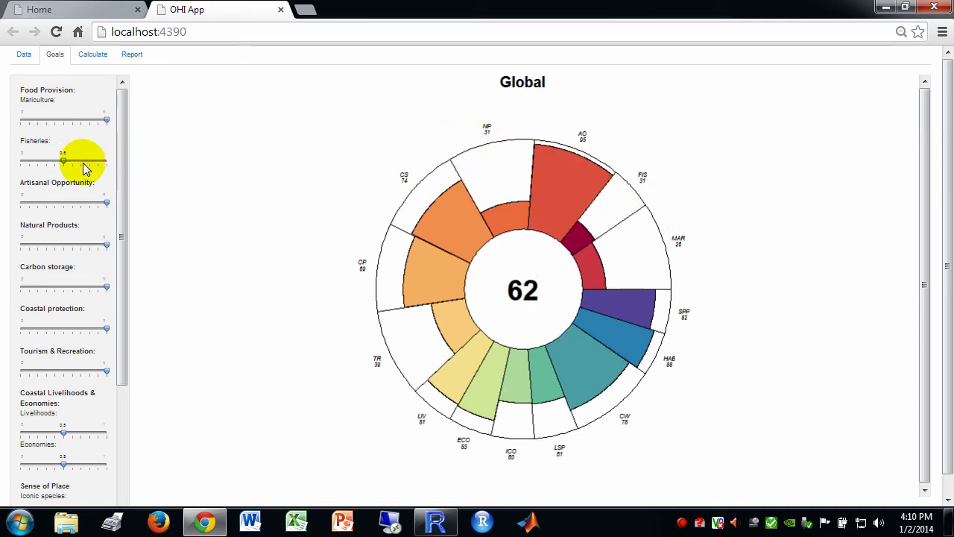
{"action": "left_click_drag", "start_coordinate": [61, 161], "coordinate": [104, 161]}
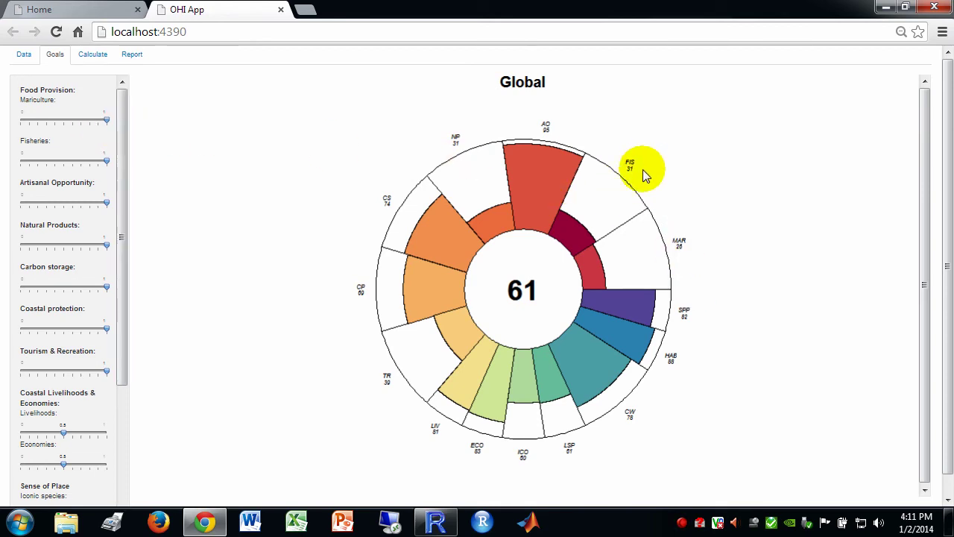
{"action": "left_click_drag", "start_coordinate": [107, 120], "coordinate": [23, 124]}
{"action": "left_click_drag", "start_coordinate": [106, 161], "coordinate": [10, 160]}
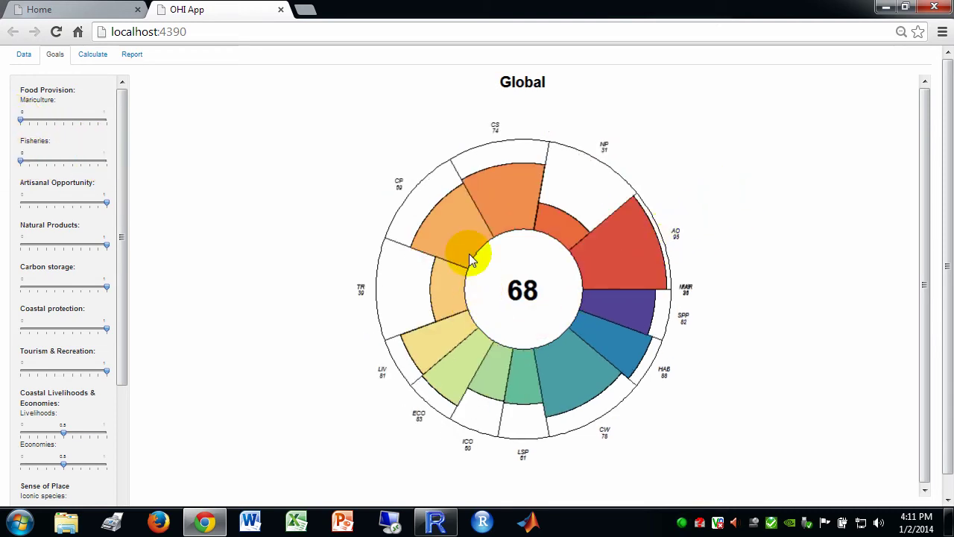
{"action": "left_click", "coordinate": [643, 287]}
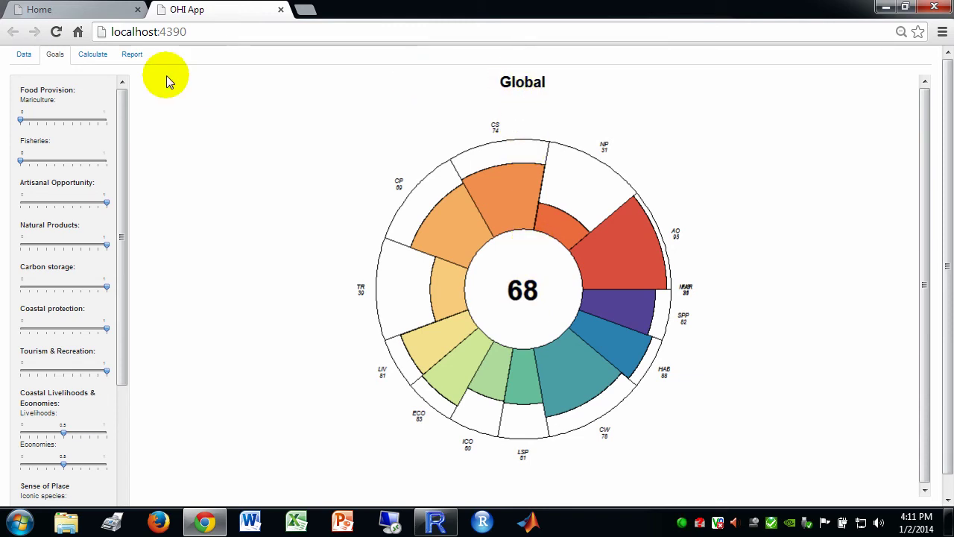
Check that the output directory path ends in scenario.Global2013.www2013
{"action": "left_click", "coordinate": [94, 56]}
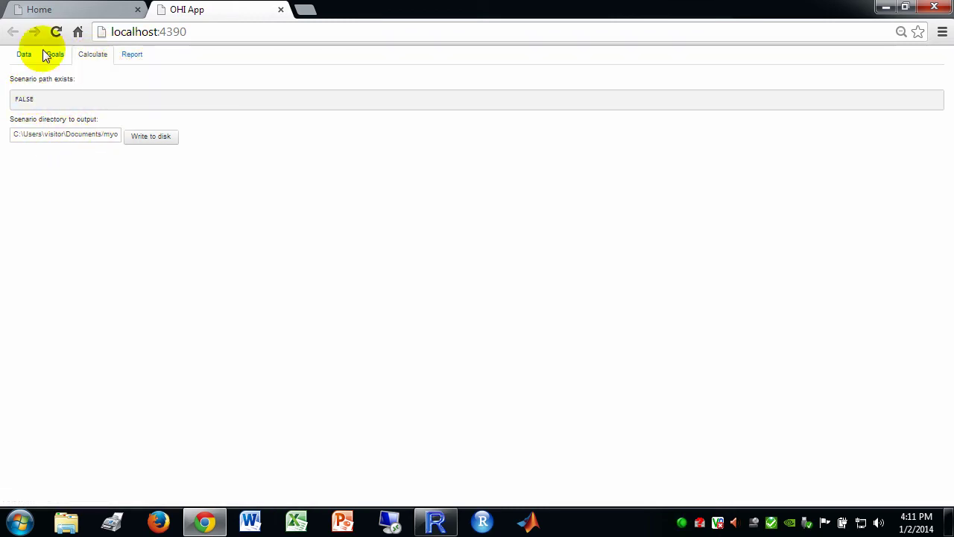
{"action": "left_click_drag", "start_coordinate": [62, 134], "coordinate": [173, 144]}
{"action": "left_click", "coordinate": [47, 135]}
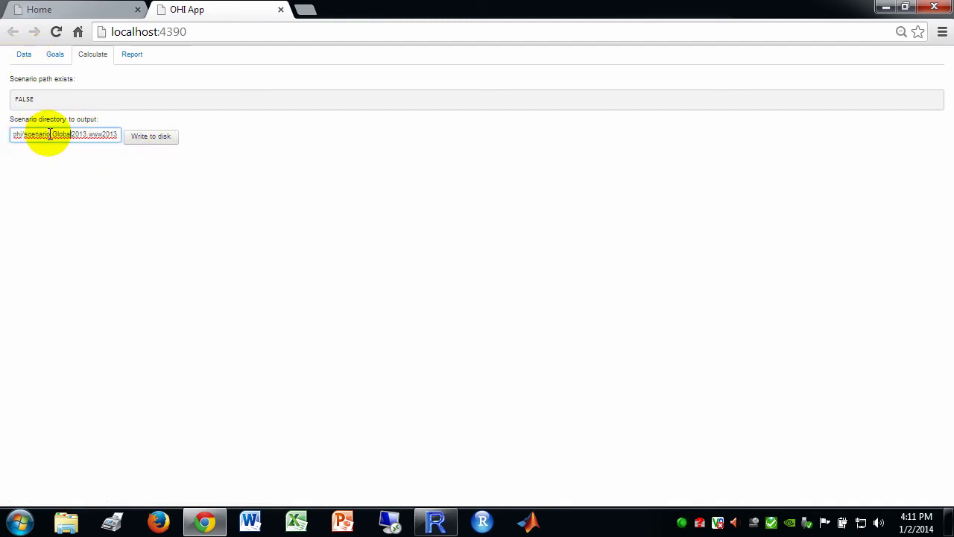
{"action": "left_click_drag", "start_coordinate": [53, 134], "coordinate": [82, 134]}
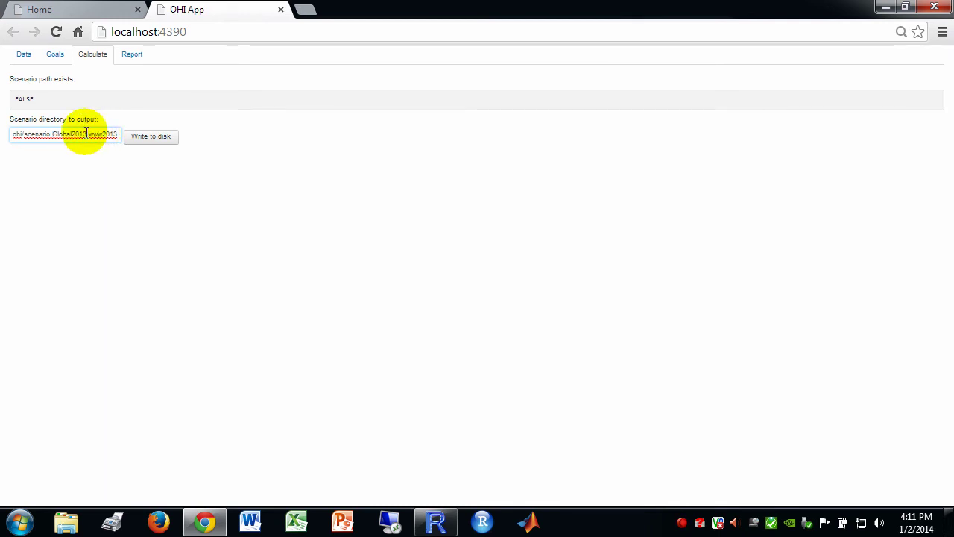
{"action": "left_click_drag", "start_coordinate": [88, 133], "coordinate": [118, 134]}
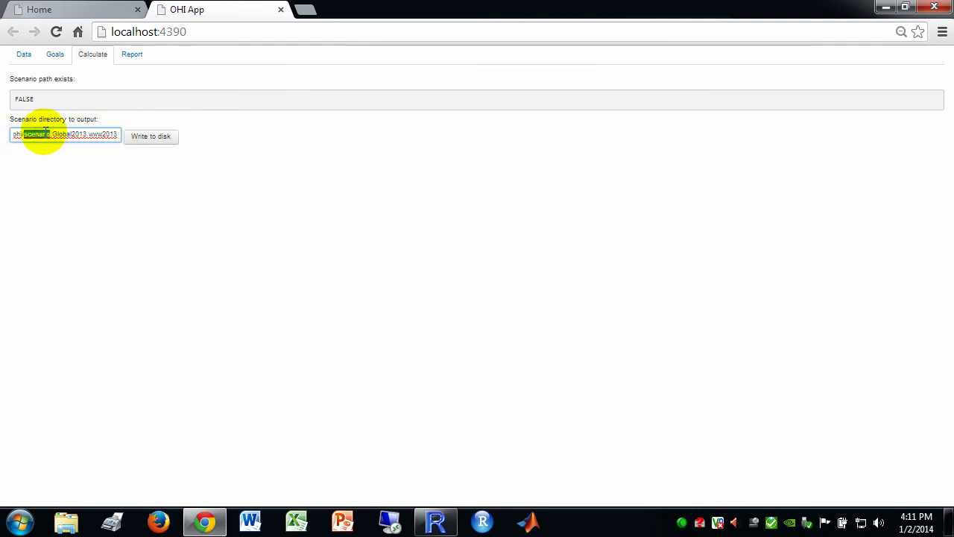
Write the Global 2013 scenario to disk and copy the new scenario path
{"action": "left_click", "coordinate": [148, 137]}
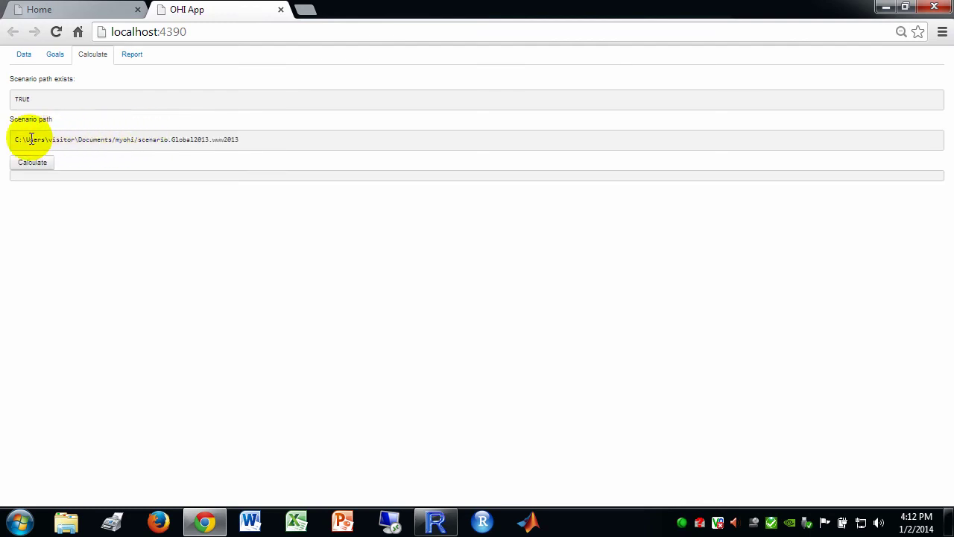
{"action": "left_click_drag", "start_coordinate": [11, 141], "coordinate": [266, 144]}
{"action": "key", "text": "ctrl+c"}
{"action": "left_click", "coordinate": [88, 518]}
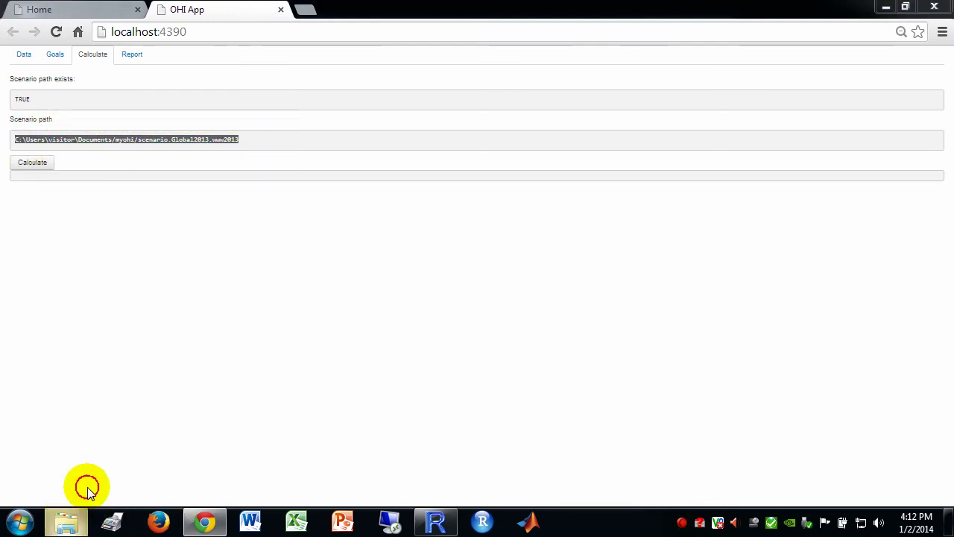
Paste the scenario path into Explorer's address bar to open scenario.Global2013.www2013
{"action": "left_click", "coordinate": [340, 34]}
{"action": "key", "text": "ctrl+v"}
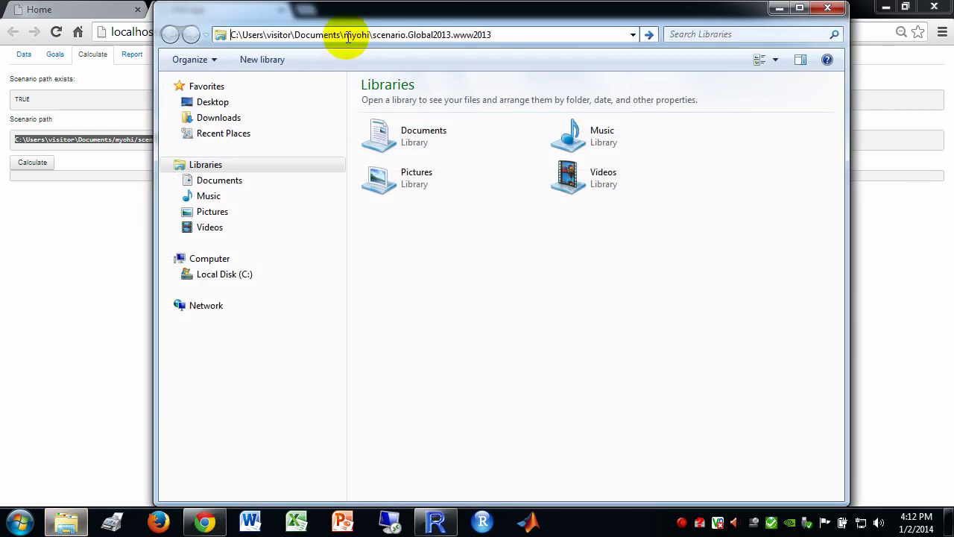
{"action": "key", "text": "Return"}
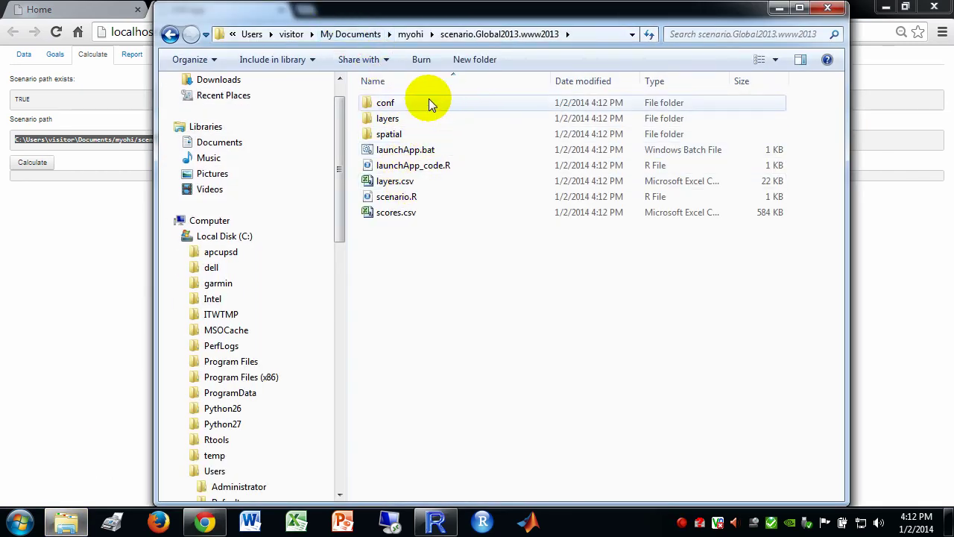
In the R console, read the note on stopping the app and stop launchApp with Esc
{"action": "left_click", "coordinate": [125, 119]}
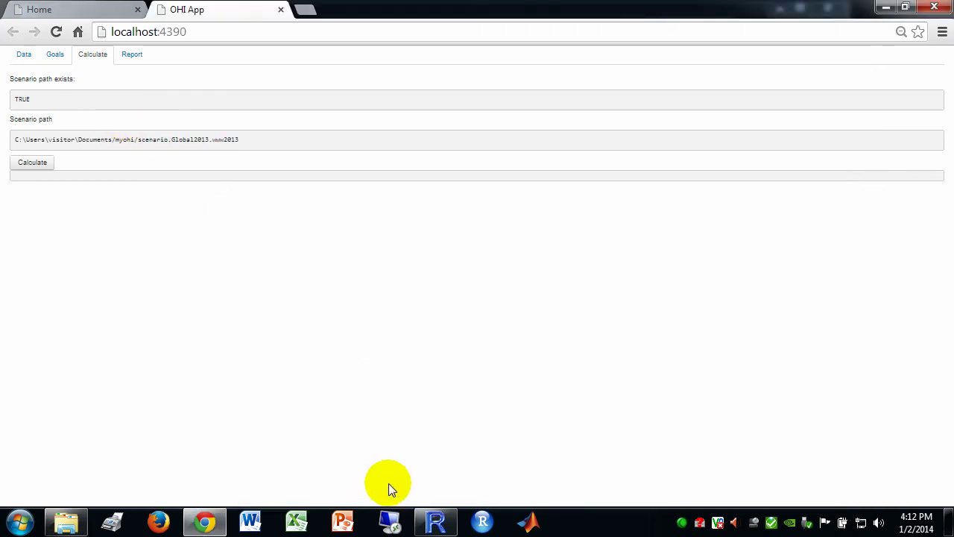
{"action": "left_click", "coordinate": [437, 522]}
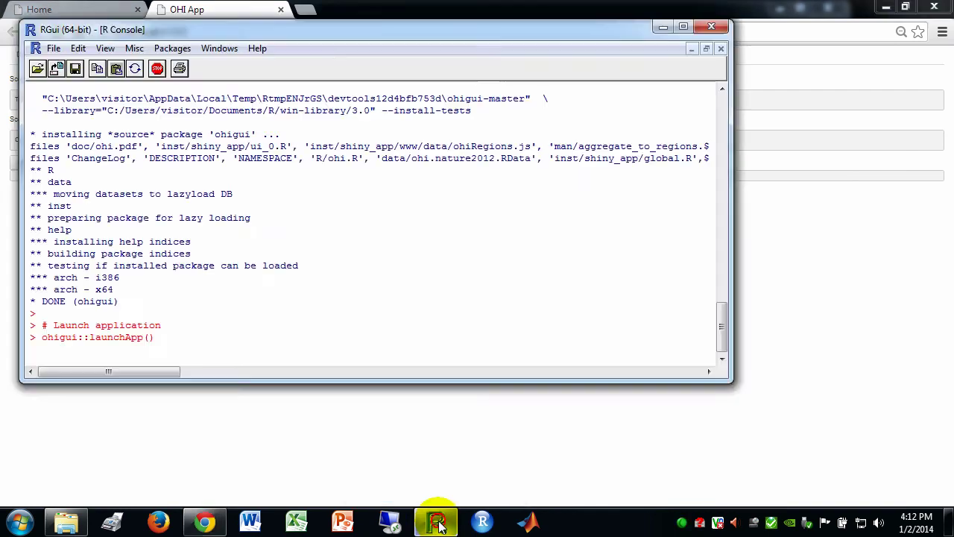
{"action": "left_click", "coordinate": [397, 320]}
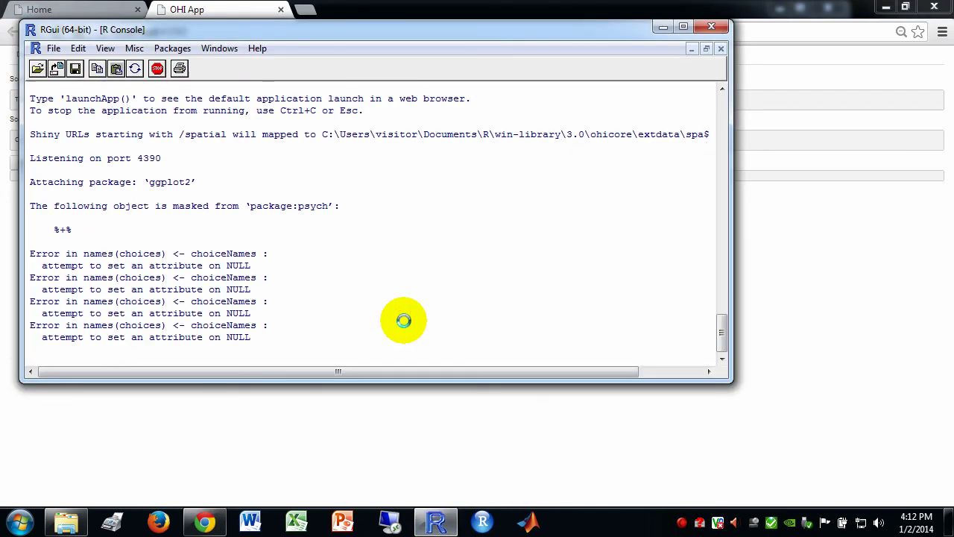
{"action": "left_click_drag", "start_coordinate": [723, 347], "coordinate": [730, 311]}
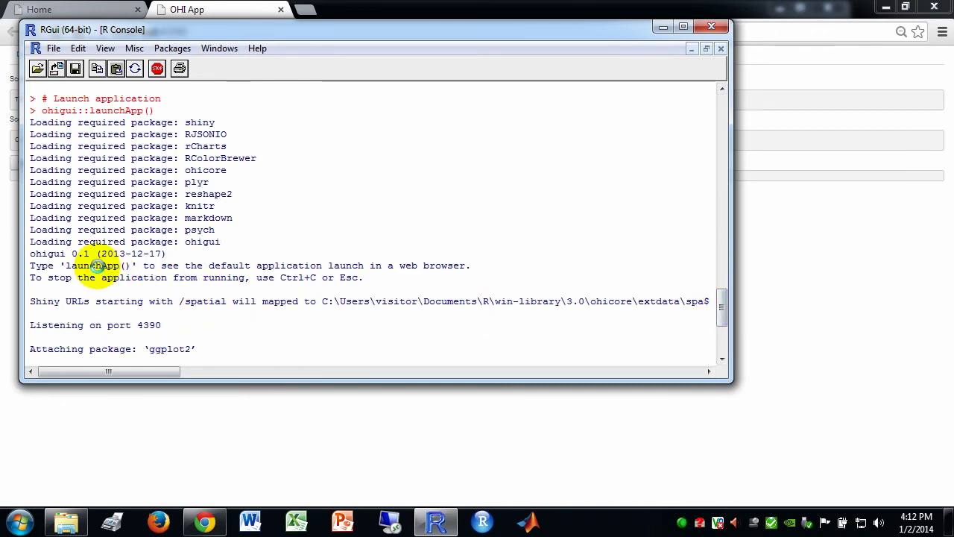
{"action": "left_click_drag", "start_coordinate": [97, 265], "coordinate": [4, 266]}
{"action": "left_click_drag", "start_coordinate": [112, 373], "coordinate": [48, 372]}
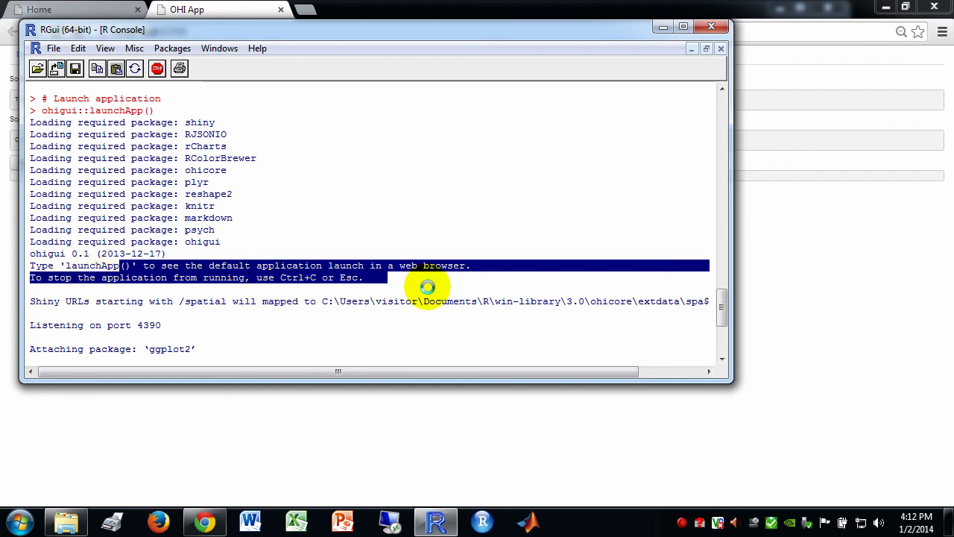
{"action": "left_click_drag", "start_coordinate": [725, 313], "coordinate": [717, 356]}
{"action": "left_click", "coordinate": [428, 342]}
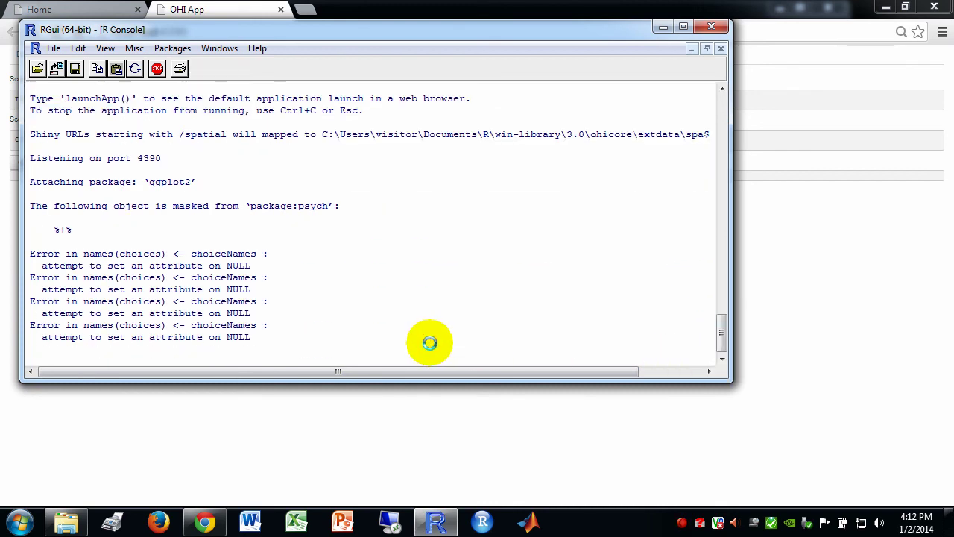
{"action": "key", "text": "Escape"}
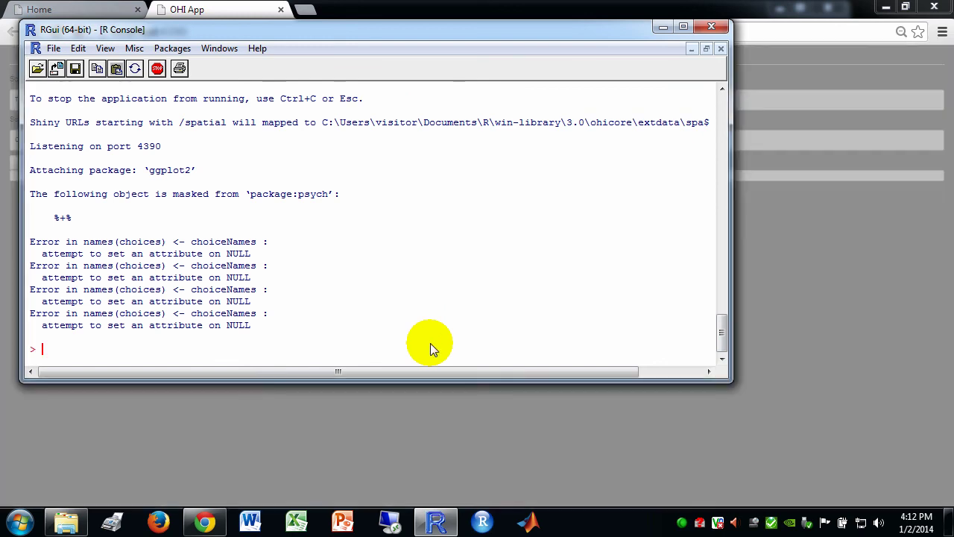
Quit R without saving the workspace and close the OHI App browser tab
{"action": "left_click", "coordinate": [663, 26]}
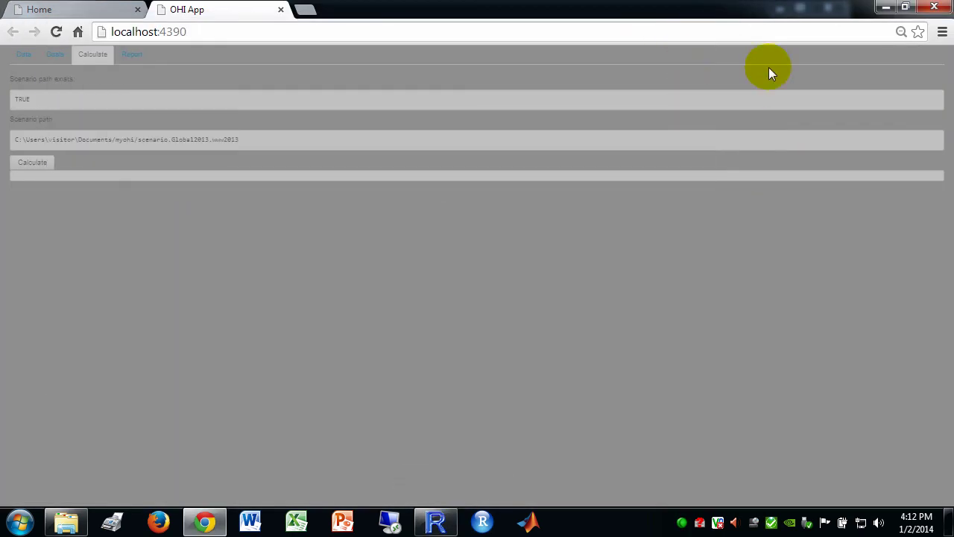
{"action": "right_click", "coordinate": [436, 517]}
{"action": "left_click", "coordinate": [451, 483]}
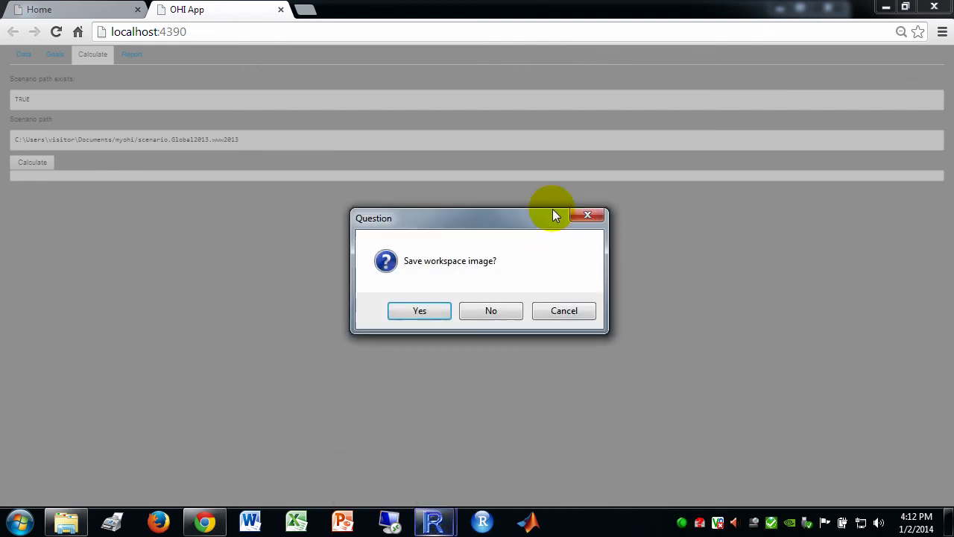
{"action": "left_click", "coordinate": [490, 310]}
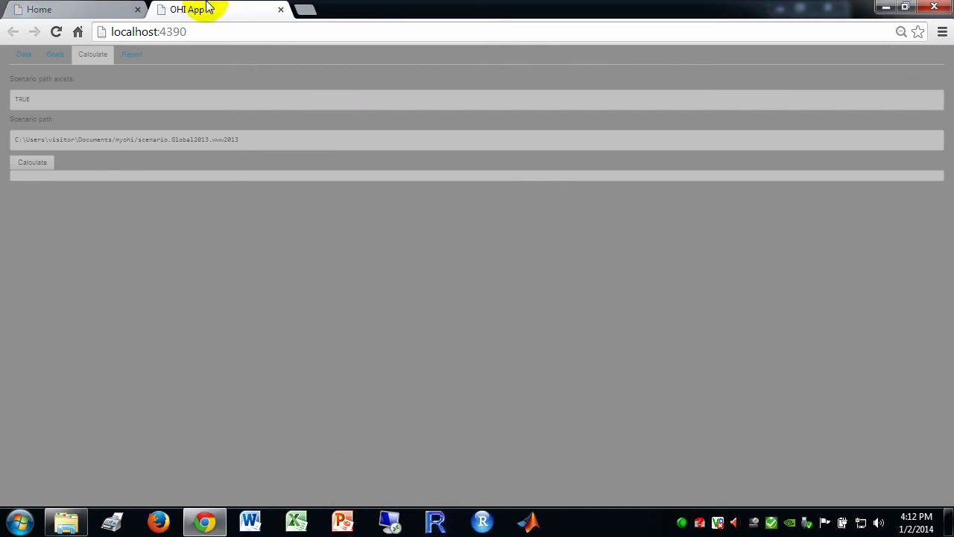
{"action": "left_click", "coordinate": [280, 11]}
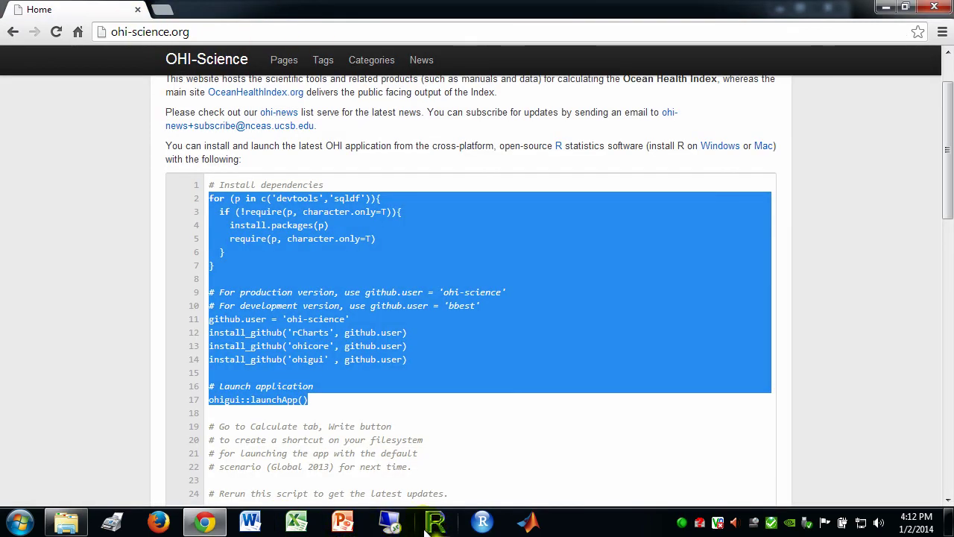
Run launchApp.bat from the scenario folder and allow it through the Windows Firewall
{"action": "left_click", "coordinate": [88, 522]}
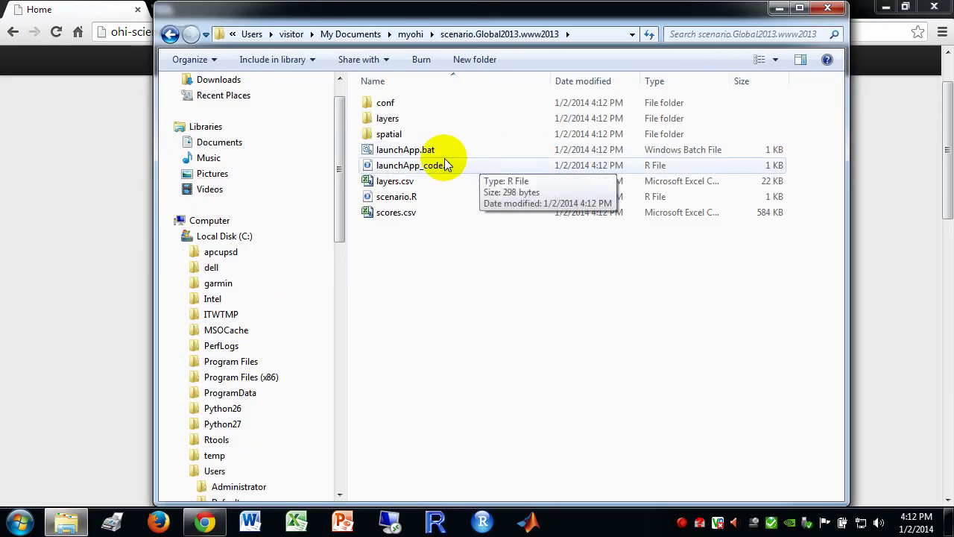
{"action": "left_click", "coordinate": [415, 153]}
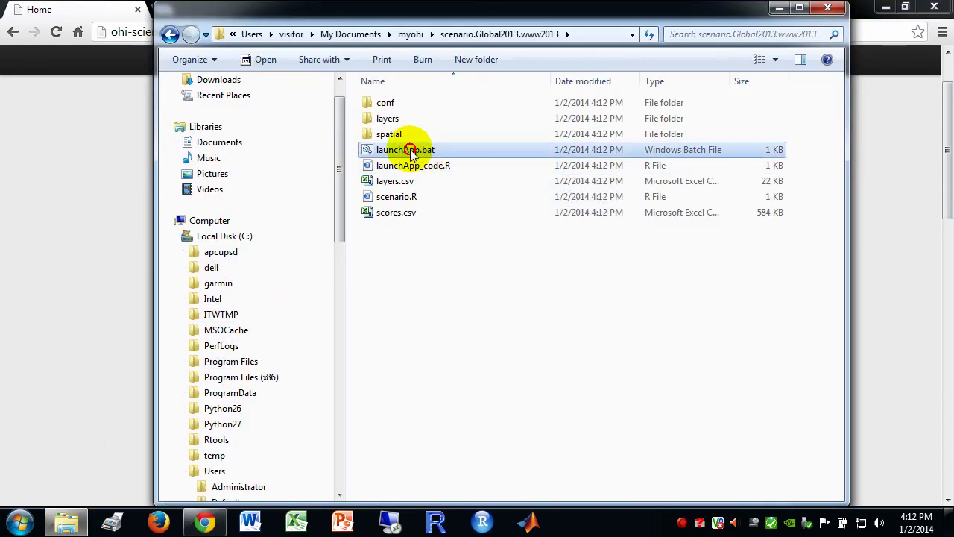
{"action": "double_click", "coordinate": [409, 149]}
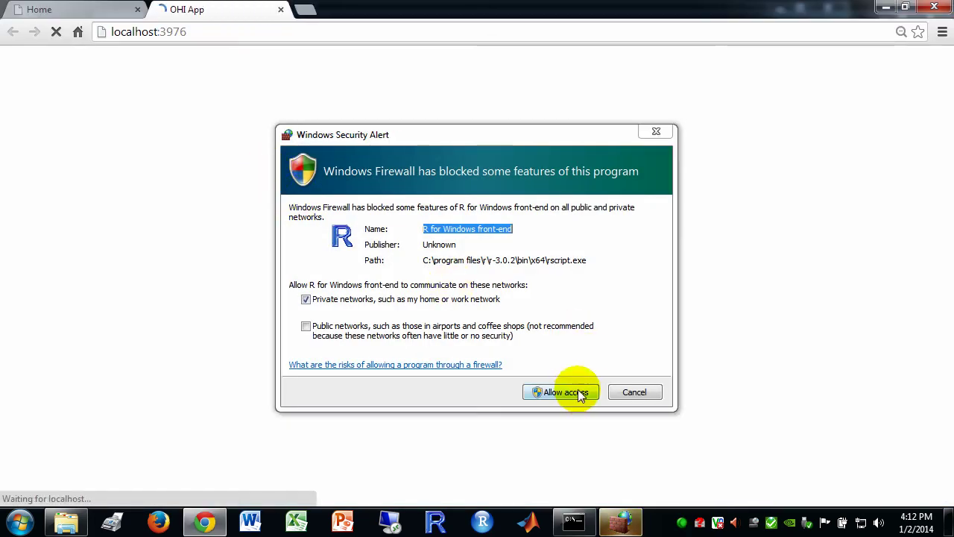
{"action": "left_click", "coordinate": [575, 391]}
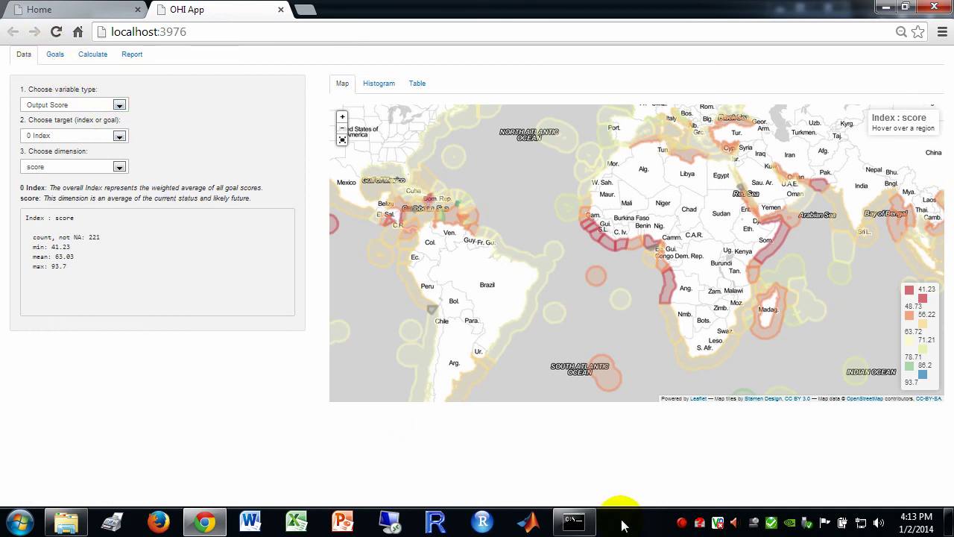
Confirm the Global 2013 scenario path on the Calculate tab, then open the Report settings
{"action": "left_click", "coordinate": [96, 58]}
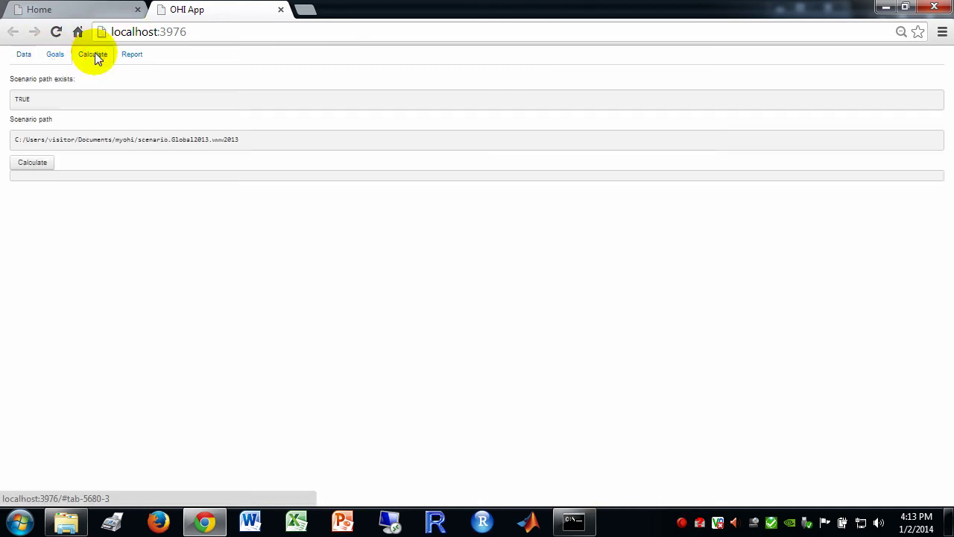
{"action": "left_click", "coordinate": [132, 60]}
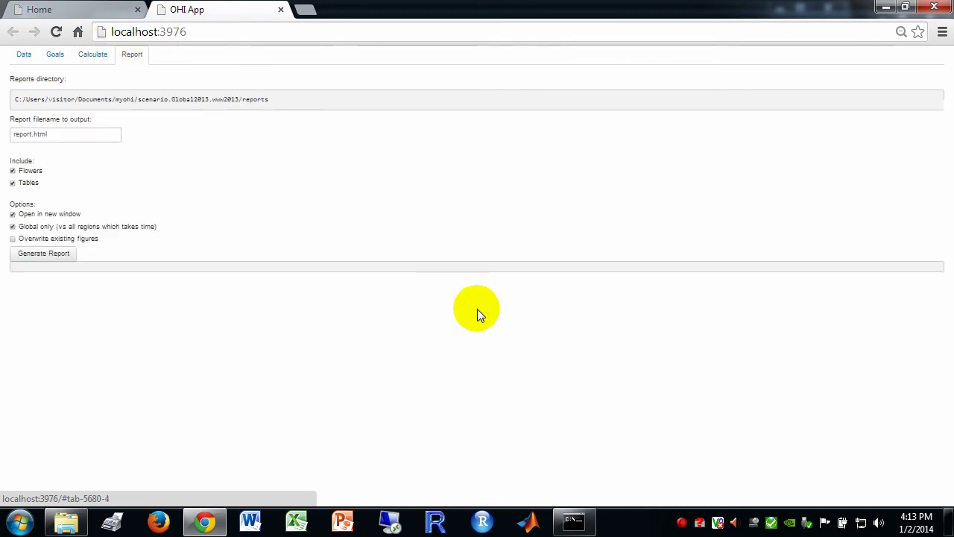